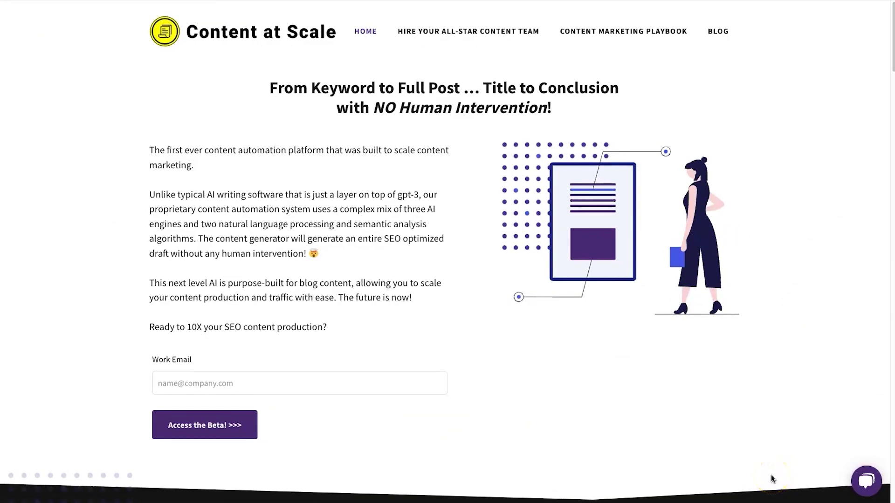
# Step: Scroll down the page and back up again
pyautogui.scroll(-6, 771, 479)
pyautogui.scroll(-8, 770, 476)
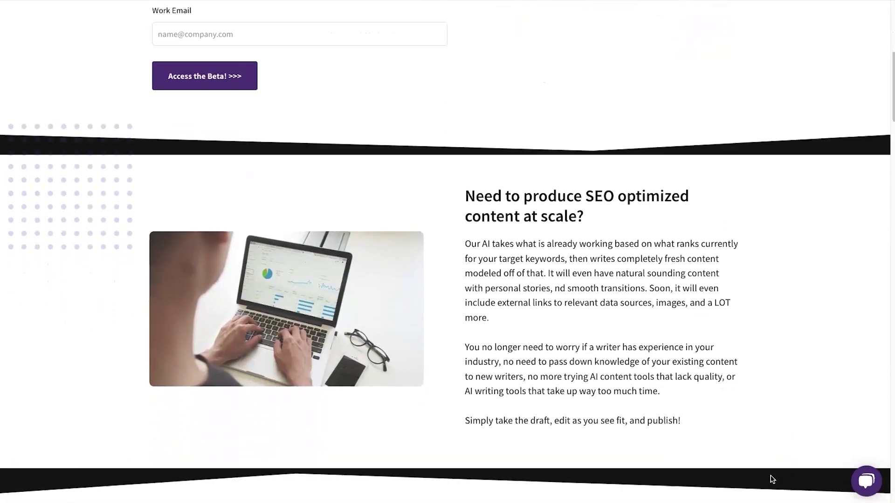
pyautogui.scroll(-4, 770, 480)
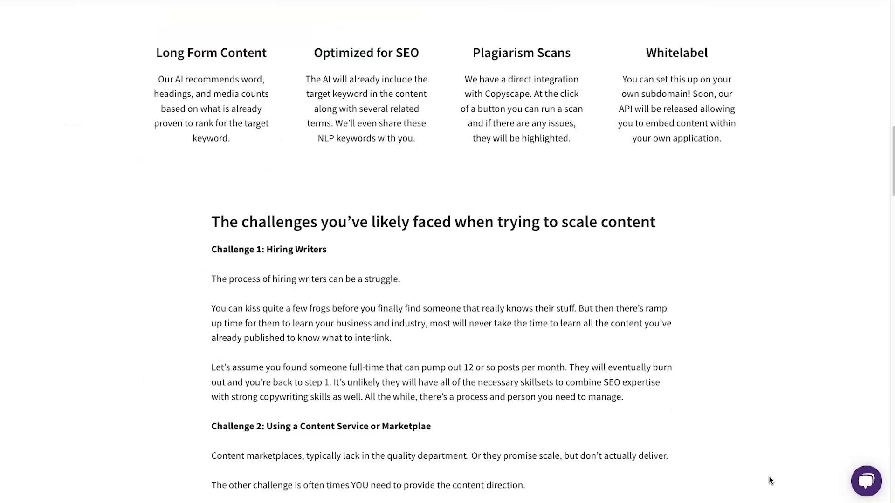
pyautogui.scroll(4, 769, 480)
pyautogui.scroll(8, 770, 479)
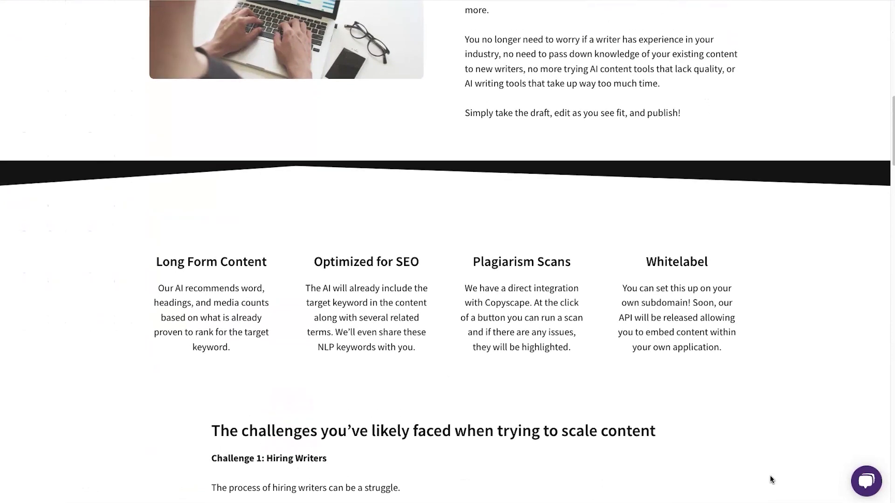
pyautogui.scroll(6, 770, 475)
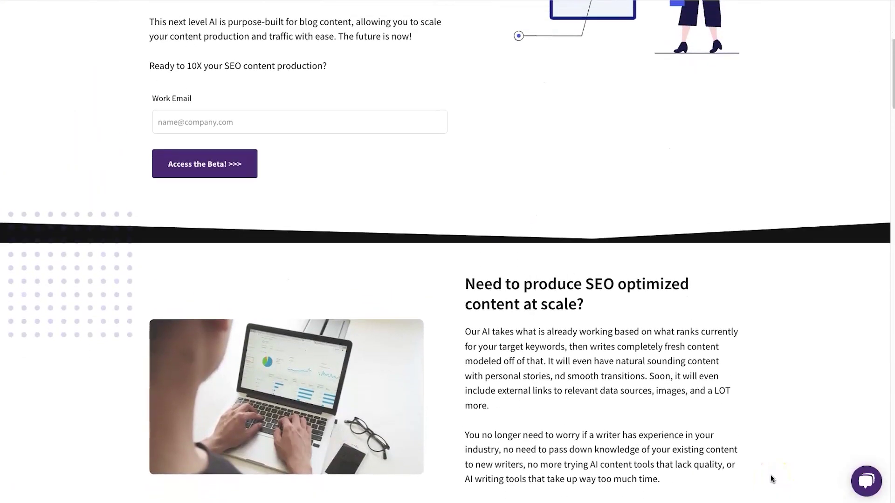
pyautogui.click(771, 478)
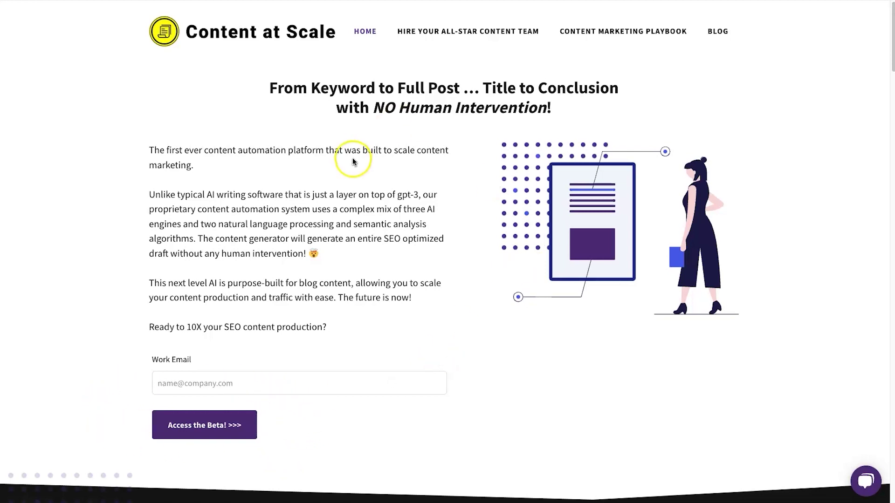
# Step: Highlight the headline phrases 'From Keyword to Full Post', 'Title to Conclusion' and 'NO Human Intervention!'
pyautogui.click(250, 117)
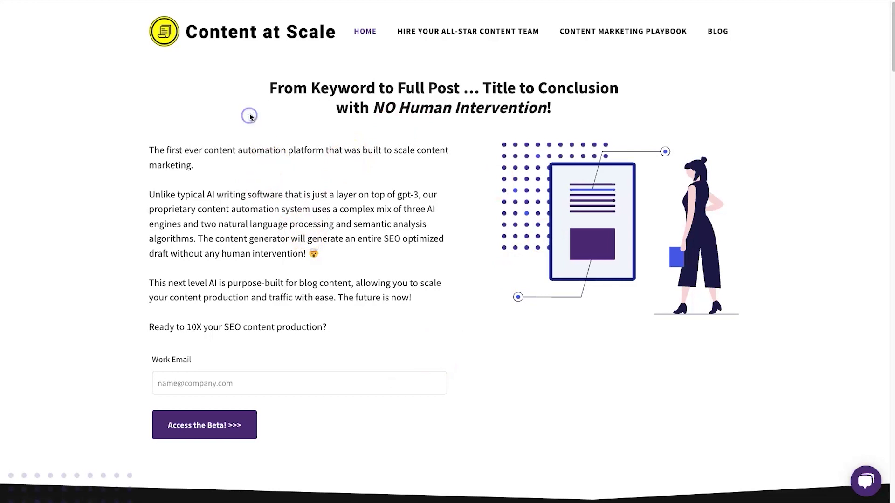
pyautogui.click(263, 89)
pyautogui.moveTo(264, 89); pyautogui.dragTo(619, 86)
pyautogui.click(494, 88)
pyautogui.click(454, 117)
pyautogui.moveTo(388, 108); pyautogui.dragTo(559, 109)
pyautogui.click(560, 109)
# Step: Highlight the Long Form Content, Optimized for SEO, Plagiarism Scans and Whitelabel feature headings
pyautogui.scroll(-8, 354, 264)
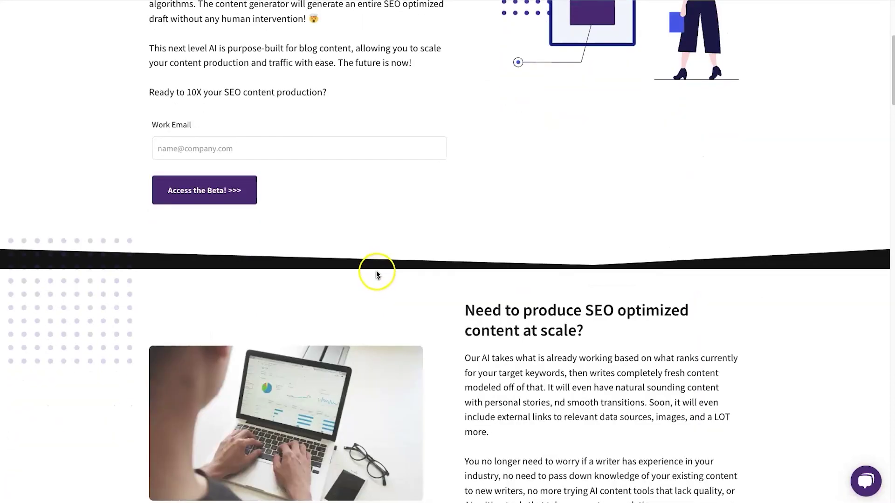
pyautogui.scroll(-5, 403, 223)
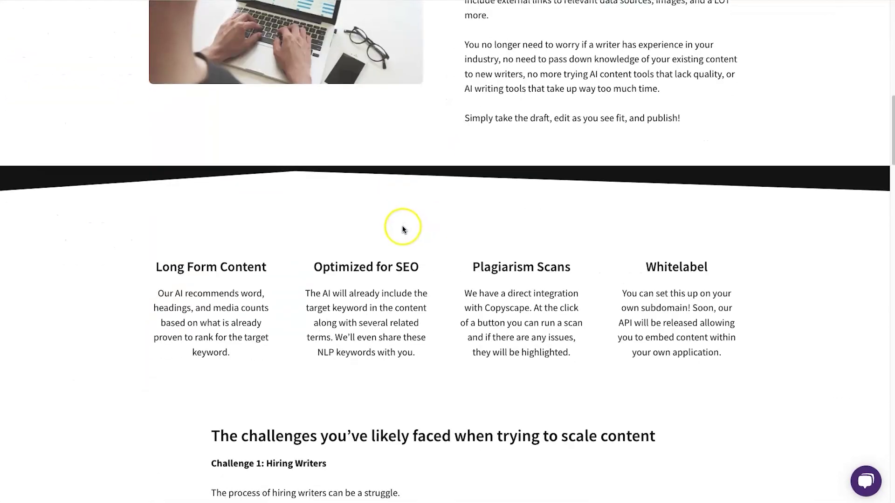
pyautogui.moveTo(155, 211); pyautogui.dragTo(270, 211)
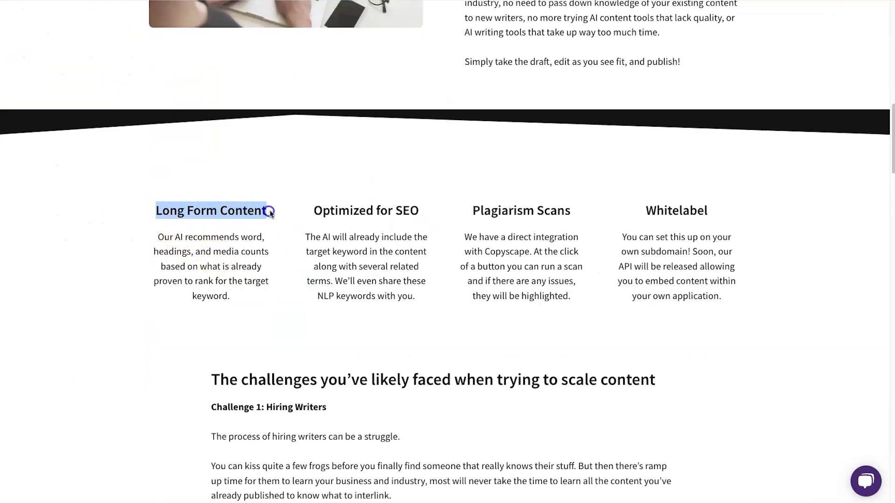
pyautogui.click(271, 209)
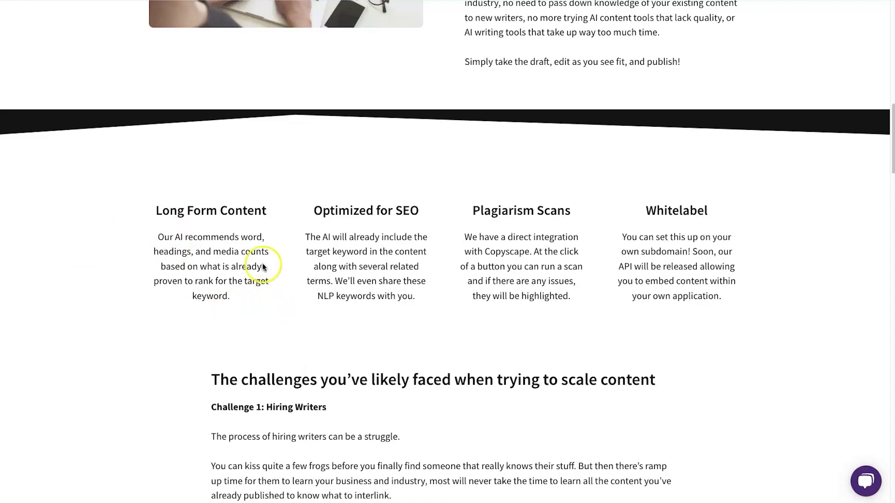
pyautogui.moveTo(309, 213); pyautogui.dragTo(419, 210)
pyautogui.click(414, 211)
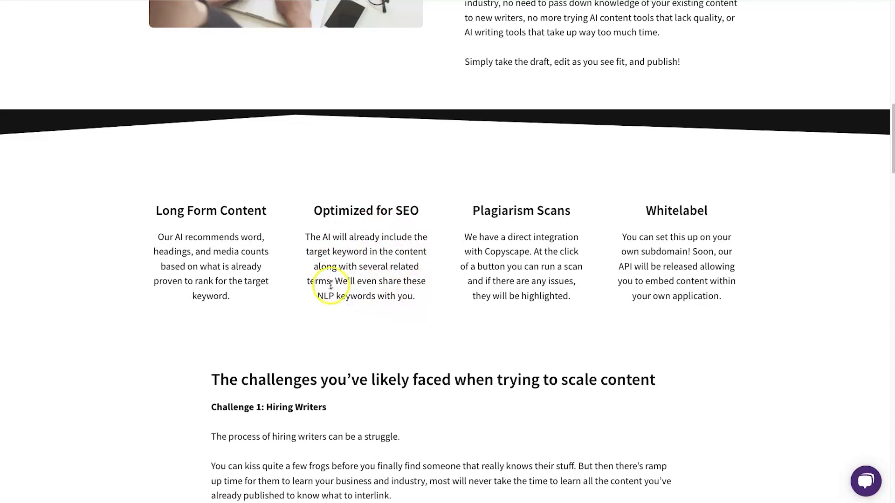
pyautogui.moveTo(463, 220); pyautogui.dragTo(573, 218)
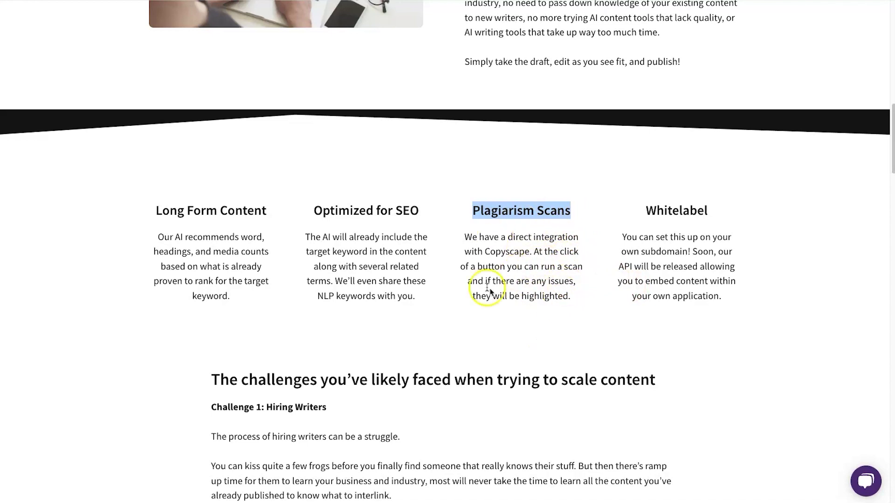
pyautogui.click(511, 236)
pyautogui.moveTo(616, 205); pyautogui.dragTo(714, 215)
pyautogui.click(723, 219)
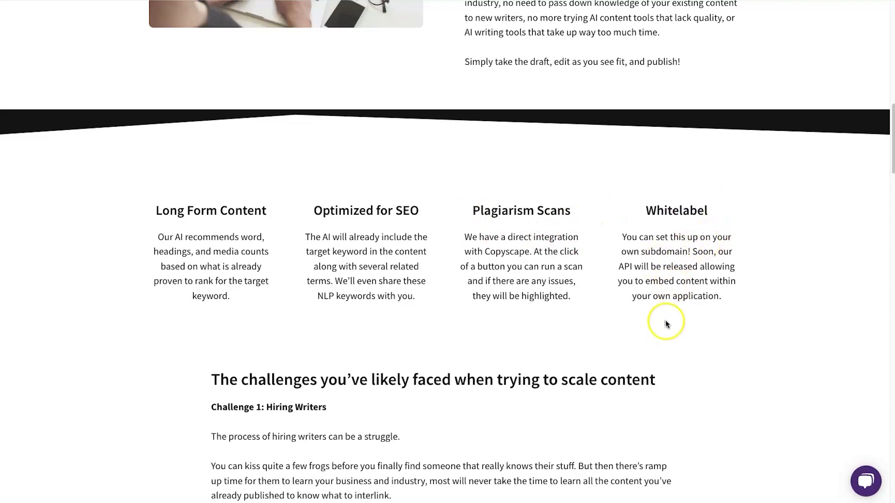
# Step: Scroll down through the remaining feature columns and FAQ
pyautogui.scroll(-5, 571, 310)
pyautogui.scroll(-12, 566, 311)
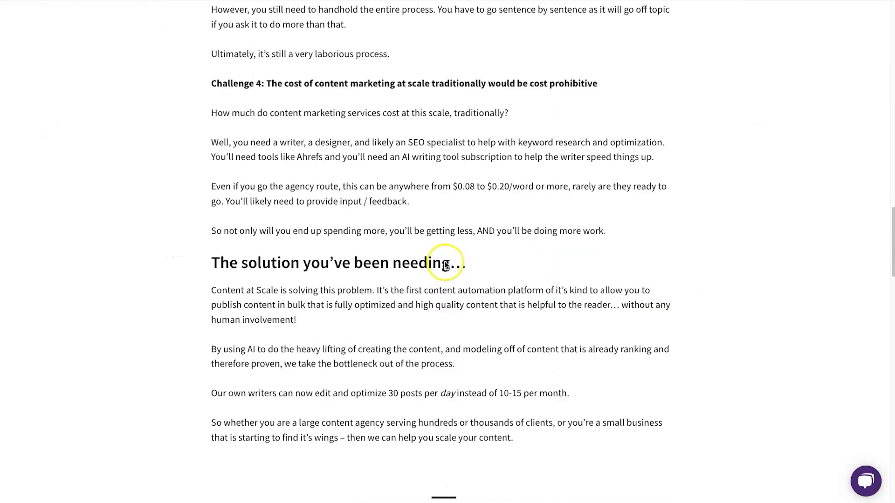
pyautogui.scroll(-3, 536, 227)
pyautogui.scroll(-18, 413, 221)
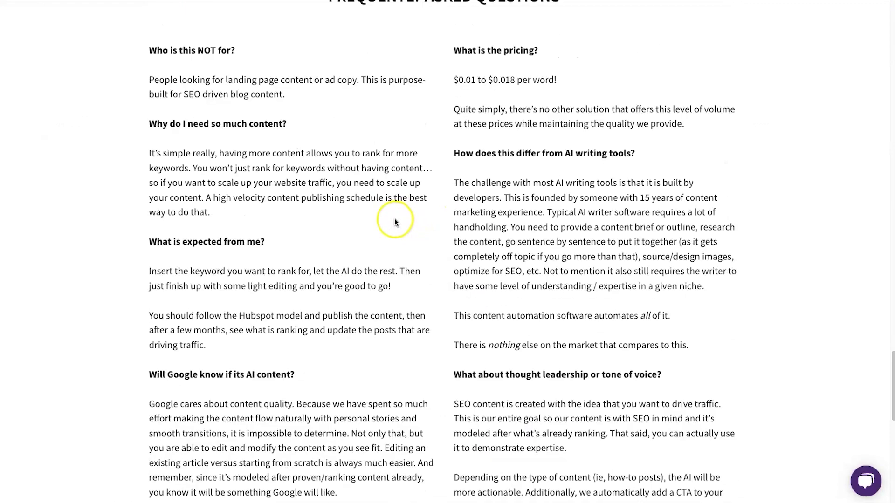
pyautogui.scroll(-6, 305, 227)
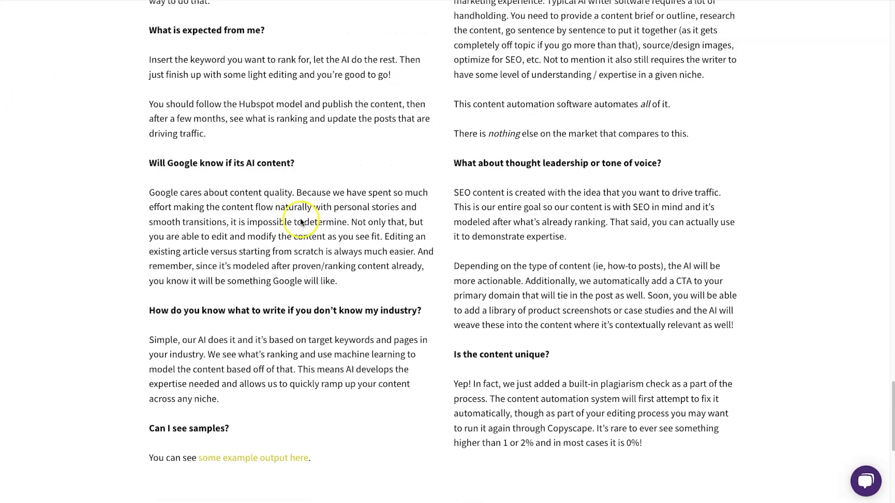
pyautogui.scroll(-8, 512, 354)
pyautogui.scroll(20, 424, 350)
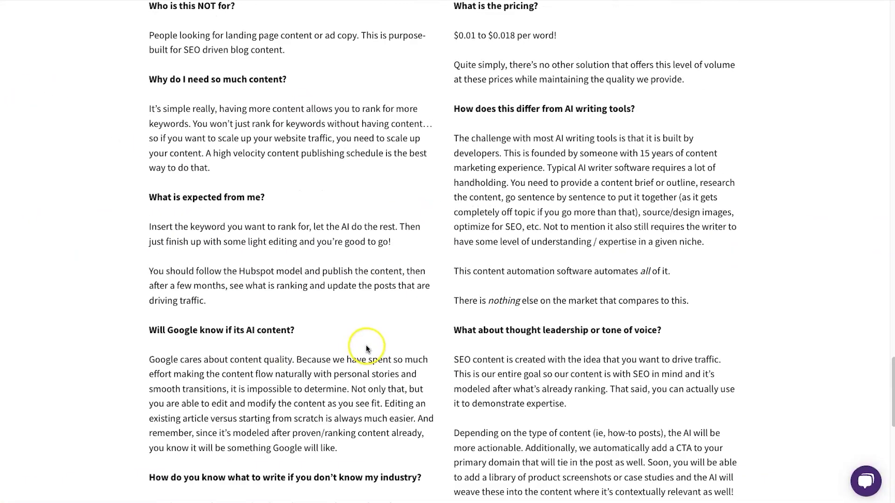
pyautogui.scroll(15, 364, 346)
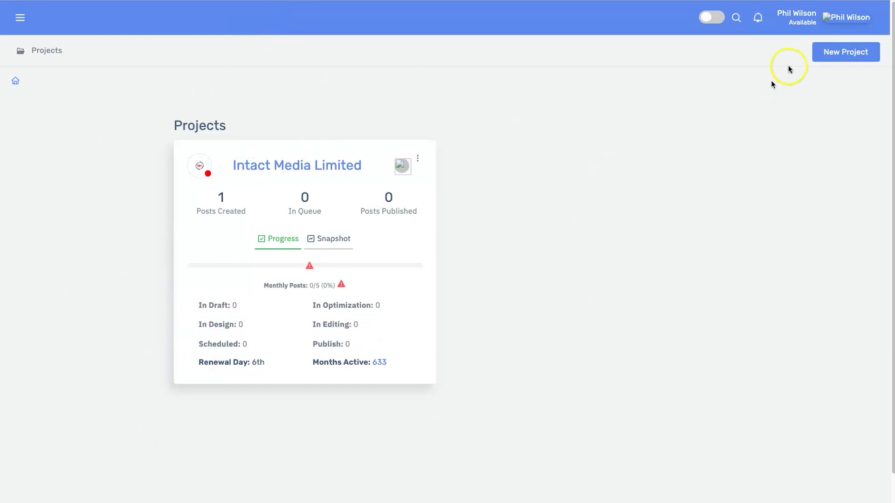
# Step: Start a new project named 'Legit Marketing Reviews' and enter its https website URL
pyautogui.click(834, 53)
pyautogui.click(465, 212)
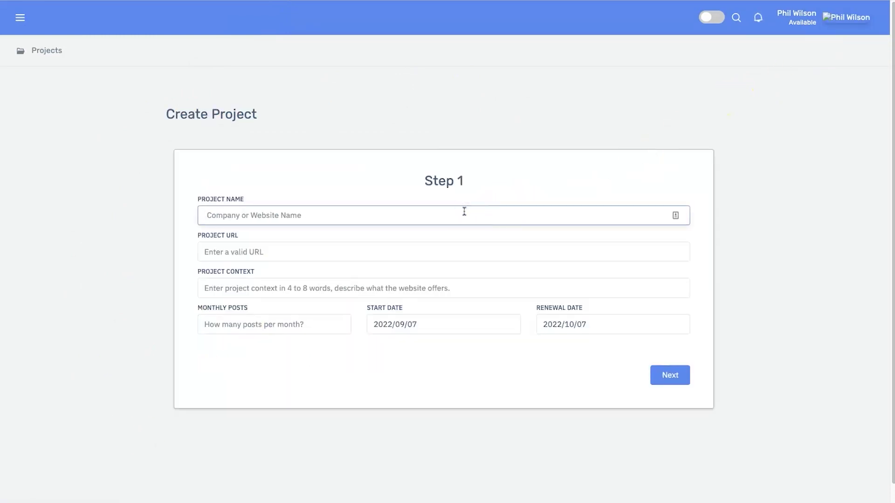
pyautogui.write('Legit Marketing Reviews')
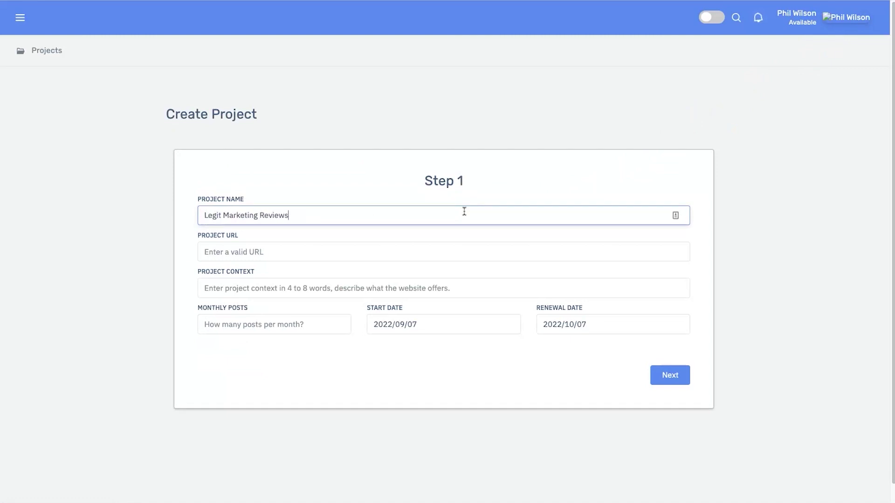
pyautogui.press('Tab')
pyautogui.write('https')
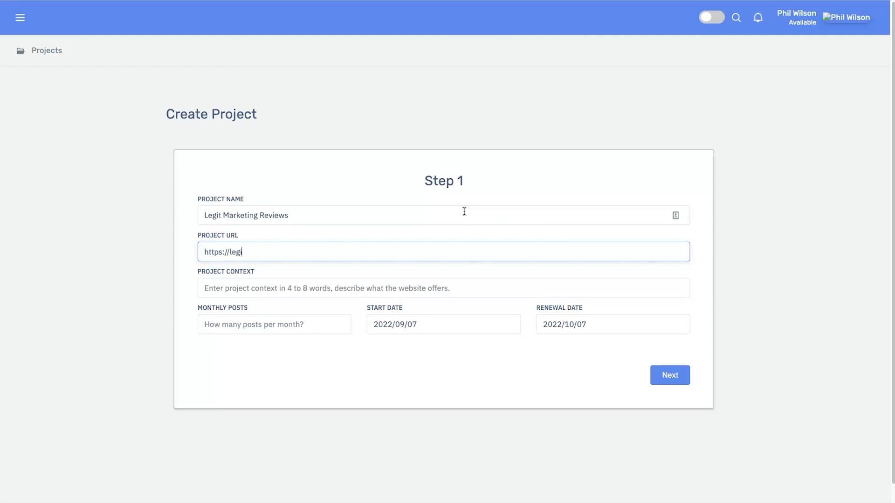
pyautogui.press('Tab')
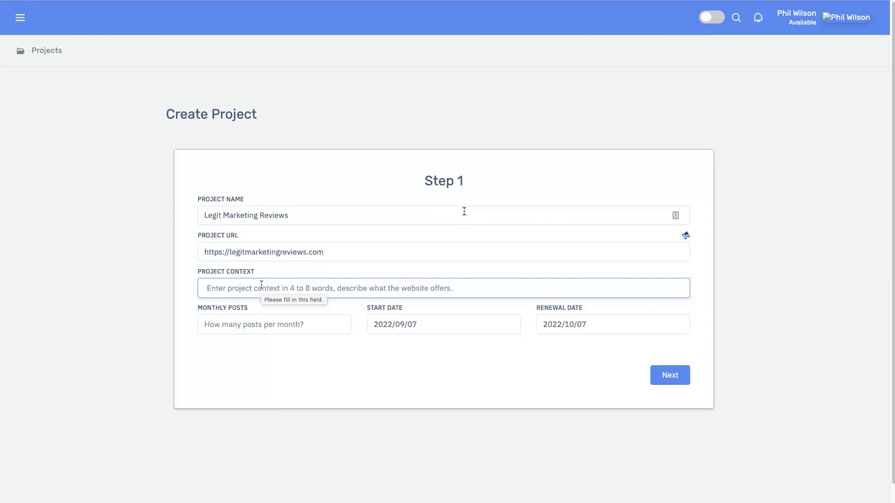
# Step: Give it a software-reviews context for small businesses, set 5 monthly posts, and continue
pyautogui.write('Sof')
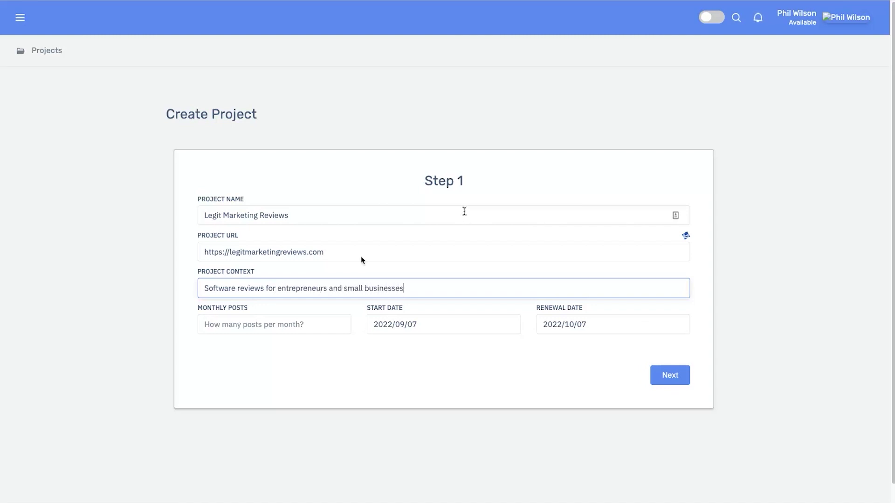
pyautogui.write('helping')
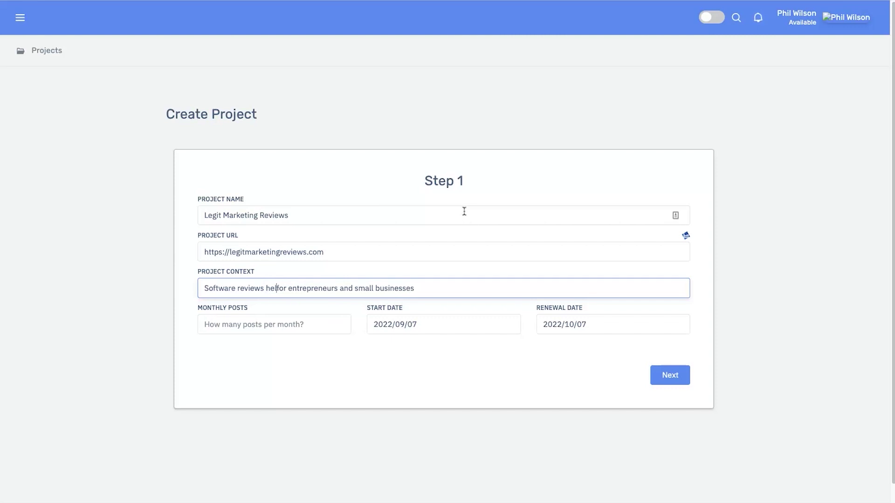
pyautogui.press('BackSpace')
pyautogui.click(459, 288)
pyautogui.write('find the s')
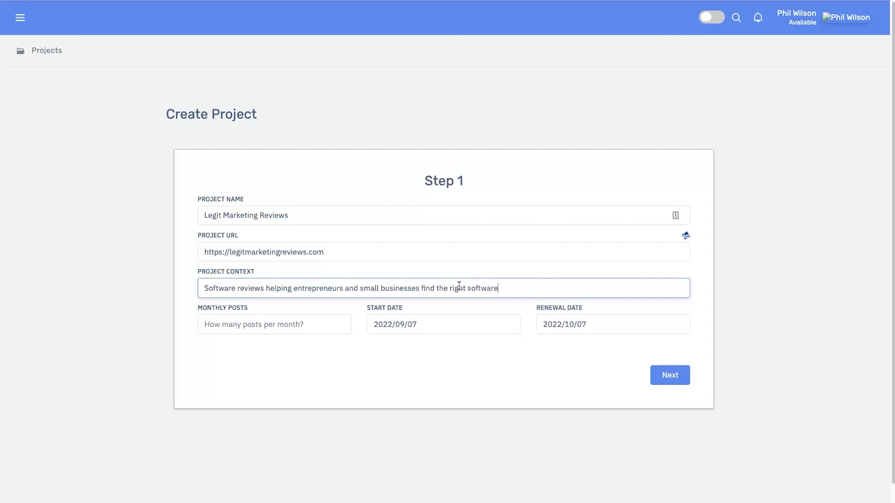
pyautogui.click(318, 326)
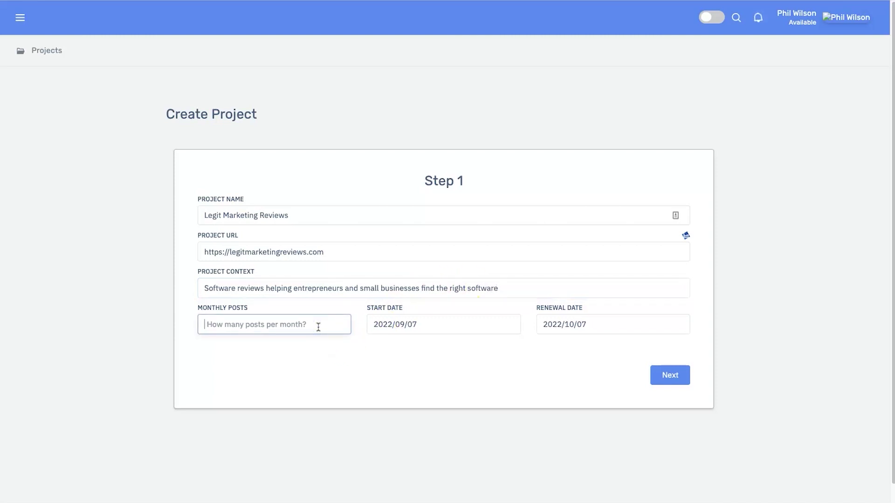
pyautogui.write('5')
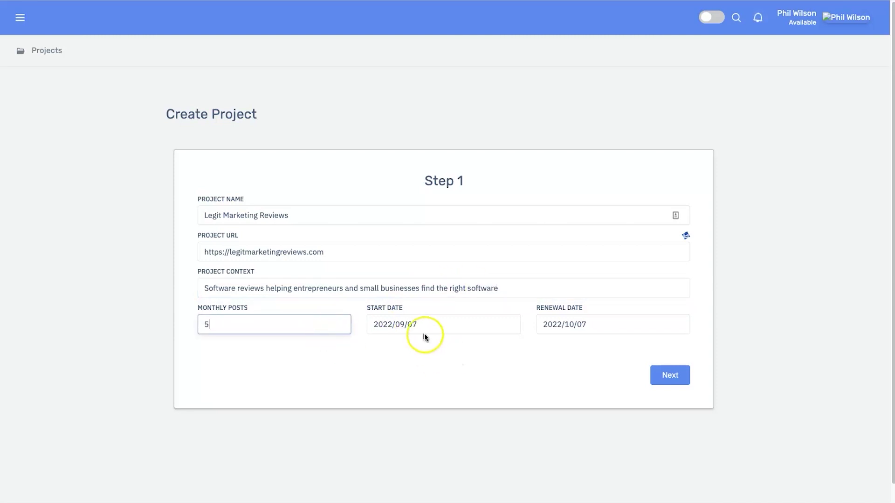
pyautogui.click(684, 375)
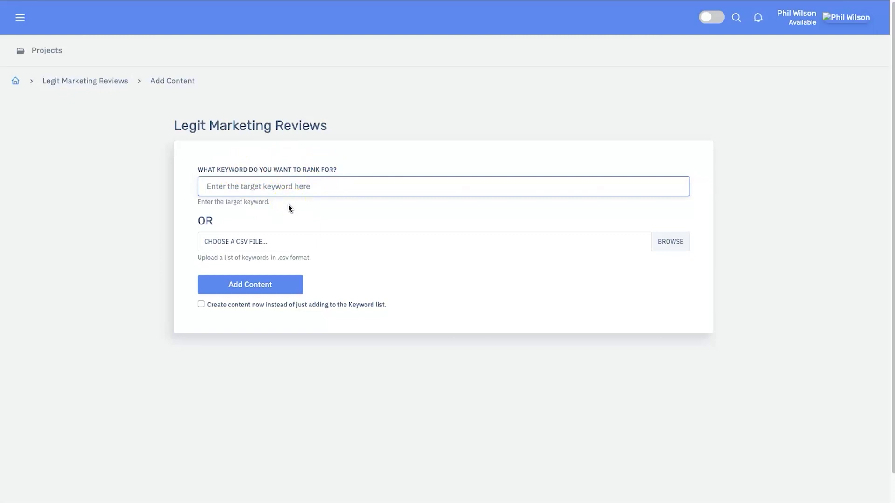
# Step: Enter the keyword 'best email marketing software' and submit it to the project
pyautogui.write('best ')
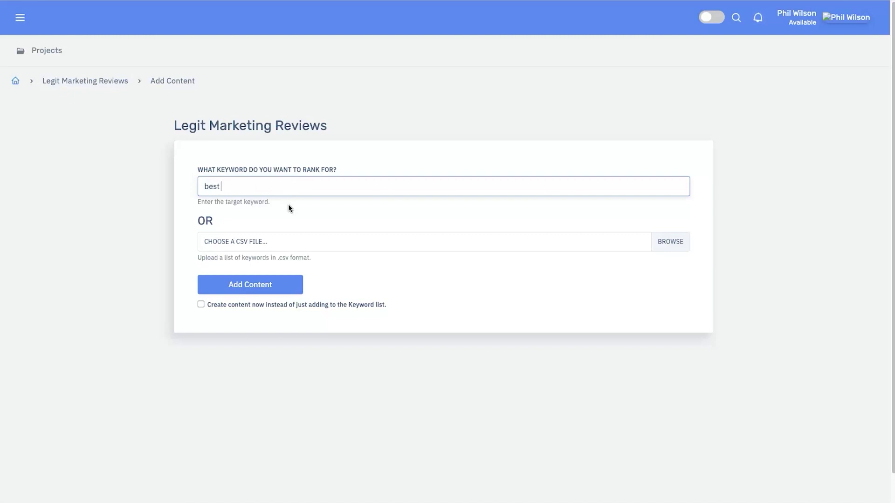
pyautogui.write('email marketing software')
pyautogui.click(291, 206)
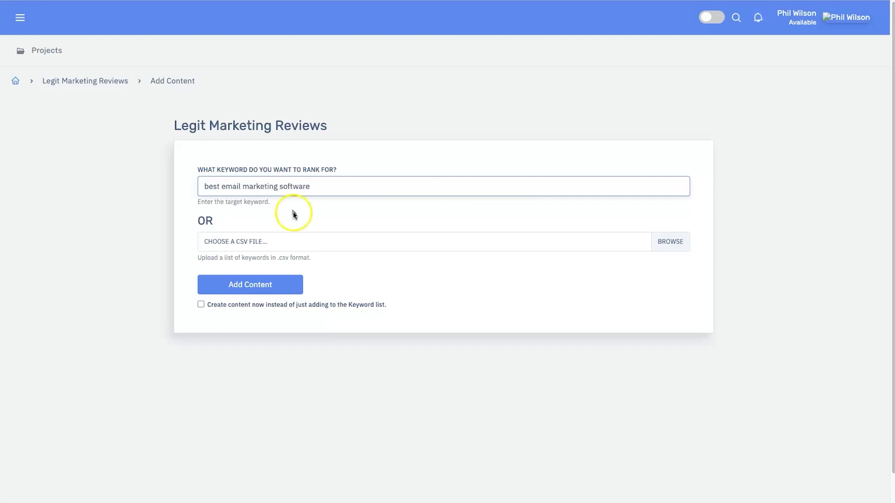
pyautogui.click(372, 198)
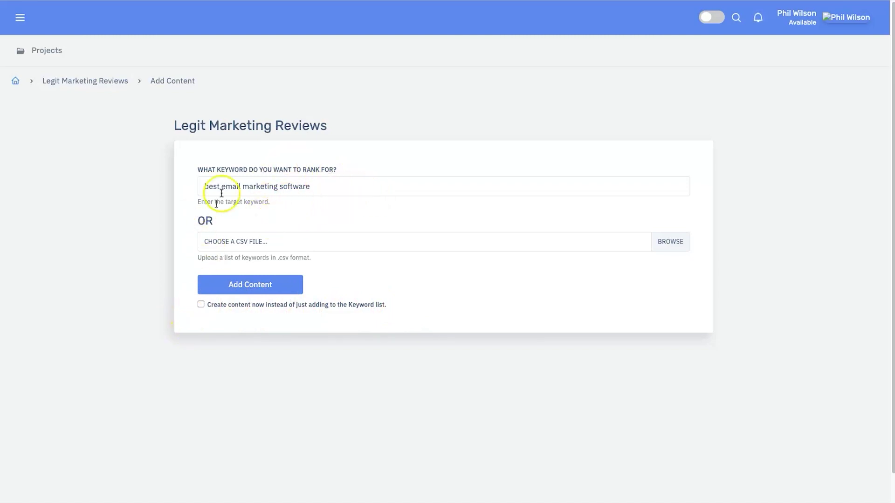
pyautogui.click(215, 297)
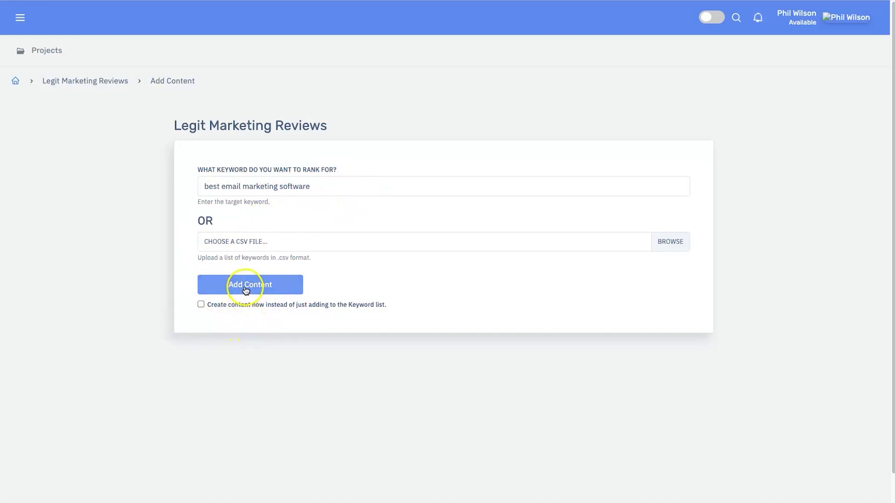
pyautogui.click(264, 288)
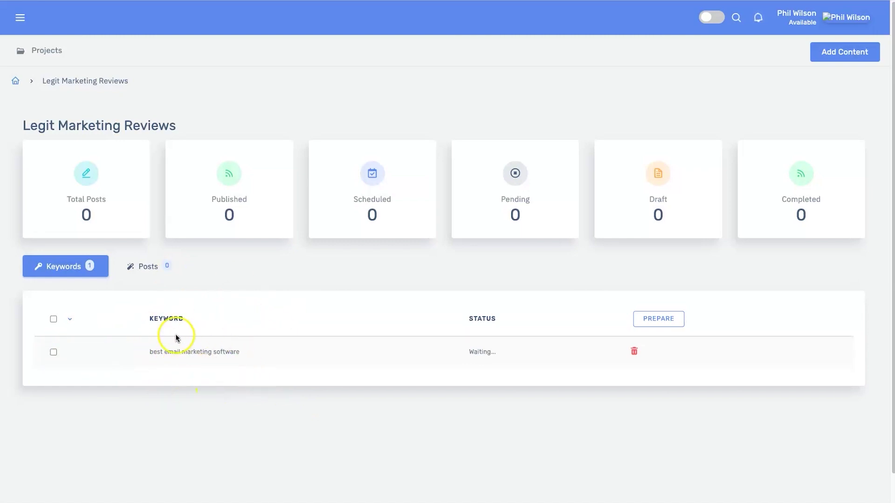
# Step: Tick the 'best email marketing software' keyword for preparation, then return to the projects list
pyautogui.click(53, 353)
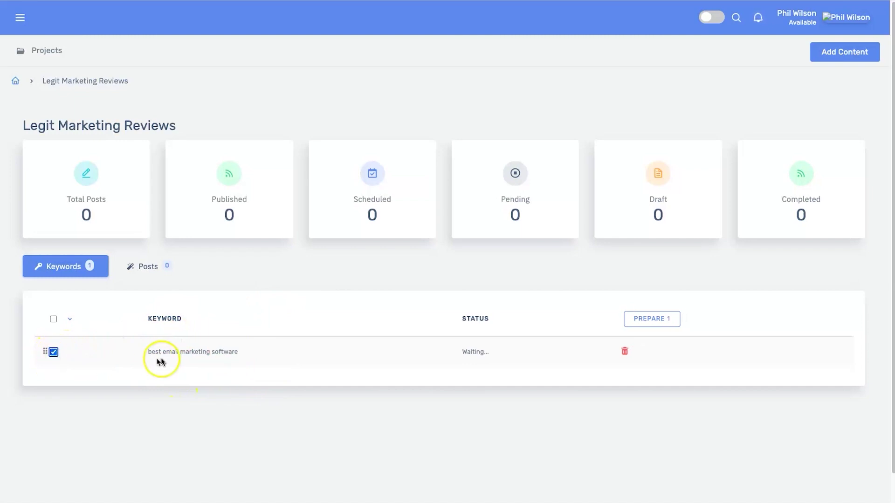
pyautogui.click(657, 321)
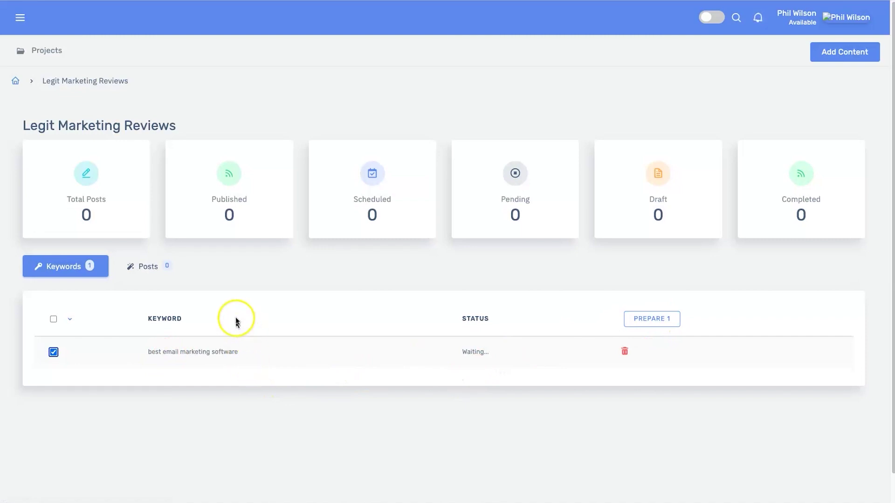
pyautogui.click(395, 126)
pyautogui.click(520, 117)
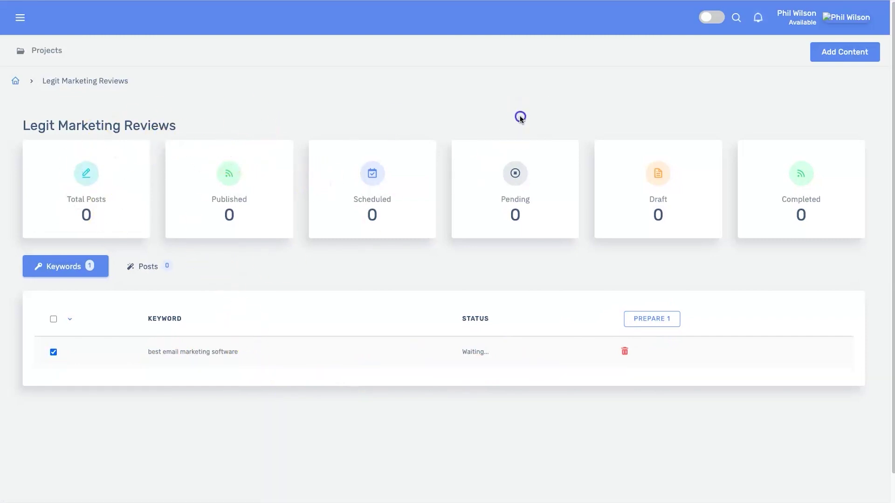
pyautogui.click(852, 60)
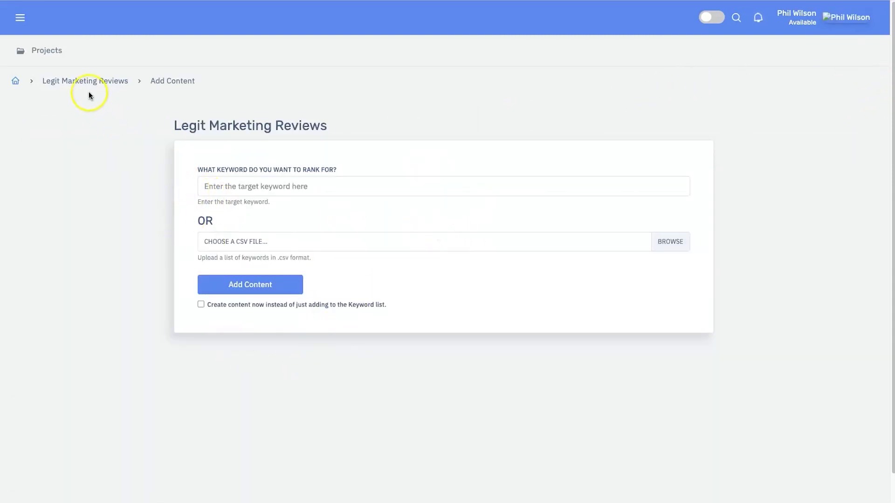
pyautogui.click(16, 79)
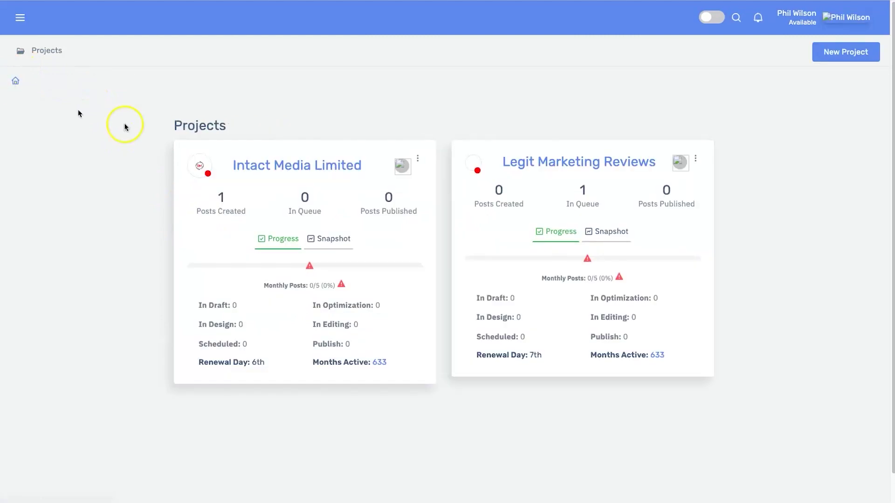
# Step: Open Intact Media Limited, view its keywords and posts, and open the 'SEO Services' post
pyautogui.click(300, 167)
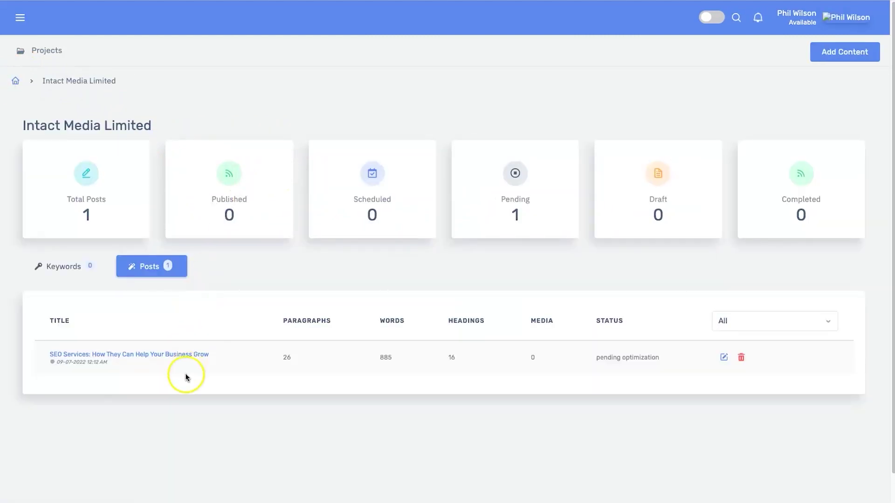
pyautogui.click(46, 269)
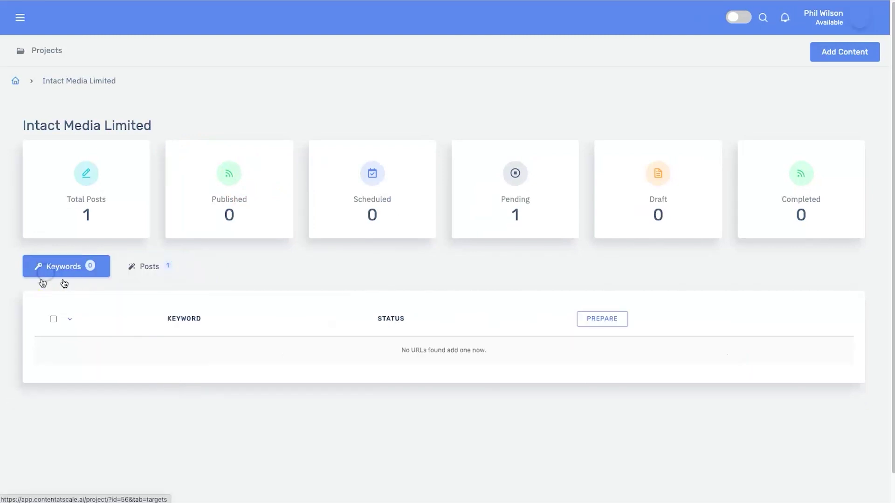
pyautogui.click(155, 266)
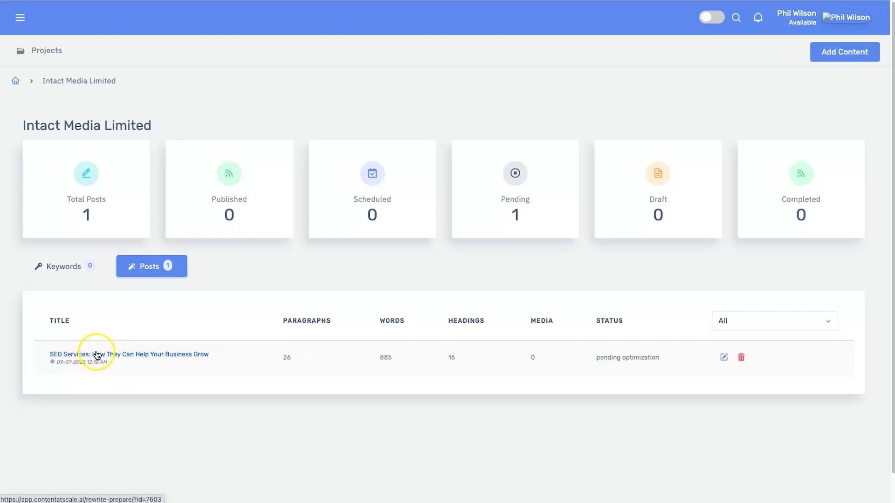
pyautogui.click(123, 357)
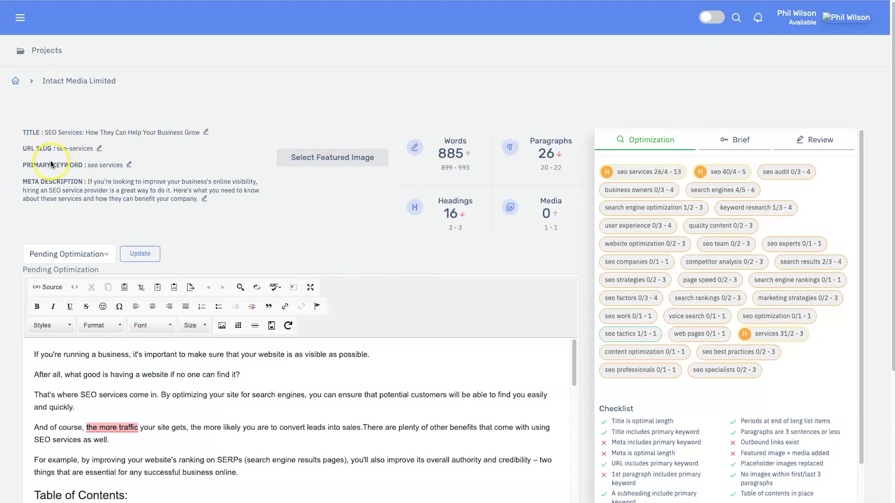
pyautogui.moveTo(88, 165); pyautogui.dragTo(124, 166)
pyautogui.moveTo(55, 148); pyautogui.dragTo(174, 134)
pyautogui.click(51, 135)
pyautogui.click(88, 135)
pyautogui.moveTo(88, 135); pyautogui.dragTo(196, 136)
pyautogui.click(224, 154)
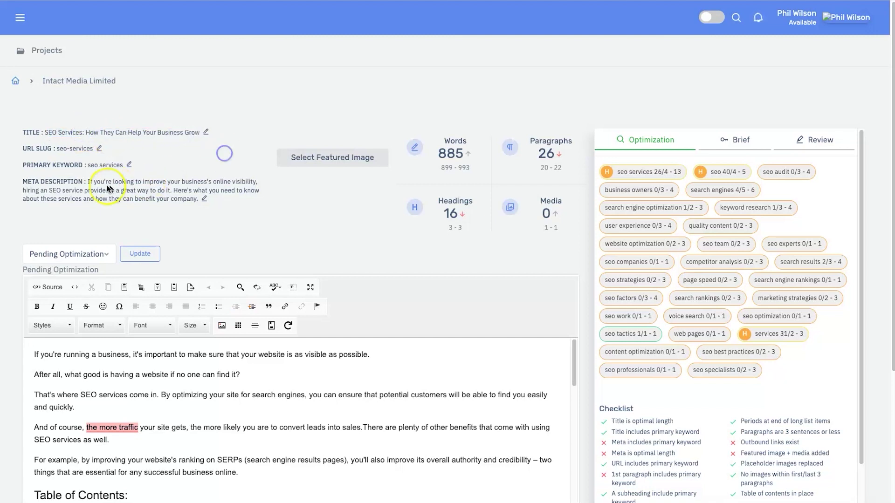
pyautogui.moveTo(88, 182); pyautogui.dragTo(169, 190)
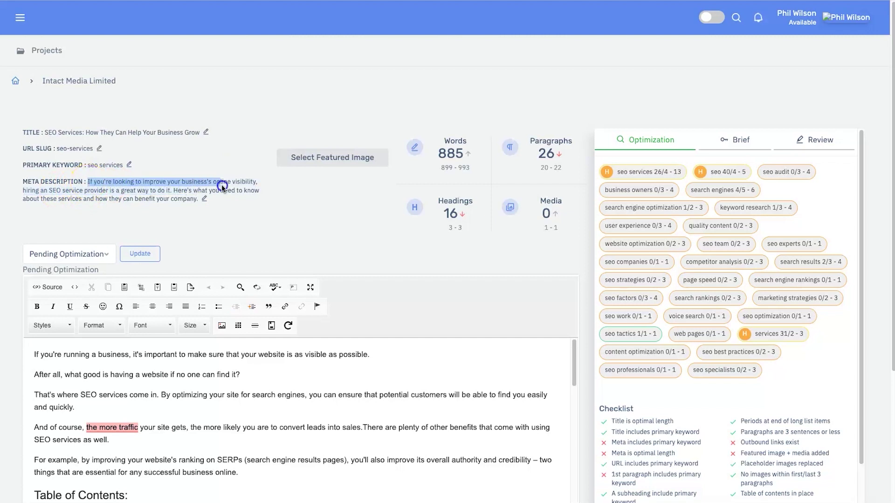
pyautogui.moveTo(39, 190); pyautogui.dragTo(92, 191)
pyautogui.click(59, 193)
pyautogui.doubleClick(72, 191)
pyautogui.moveTo(72, 191); pyautogui.dragTo(55, 191)
pyautogui.click(90, 191)
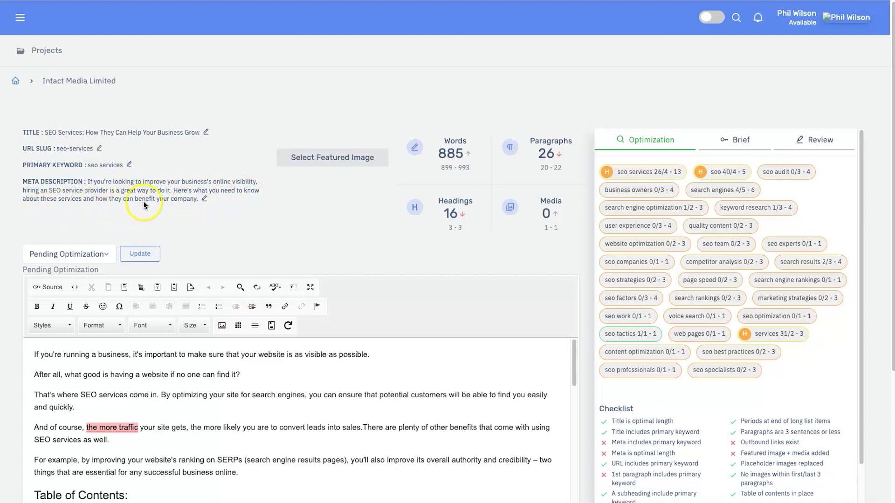
pyautogui.click(70, 198)
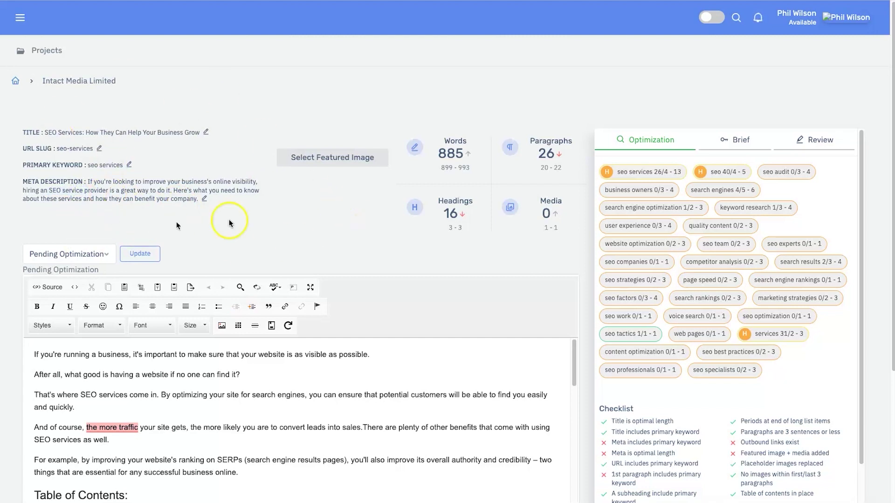
pyautogui.moveTo(438, 153); pyautogui.dragTo(469, 152)
pyautogui.click(470, 151)
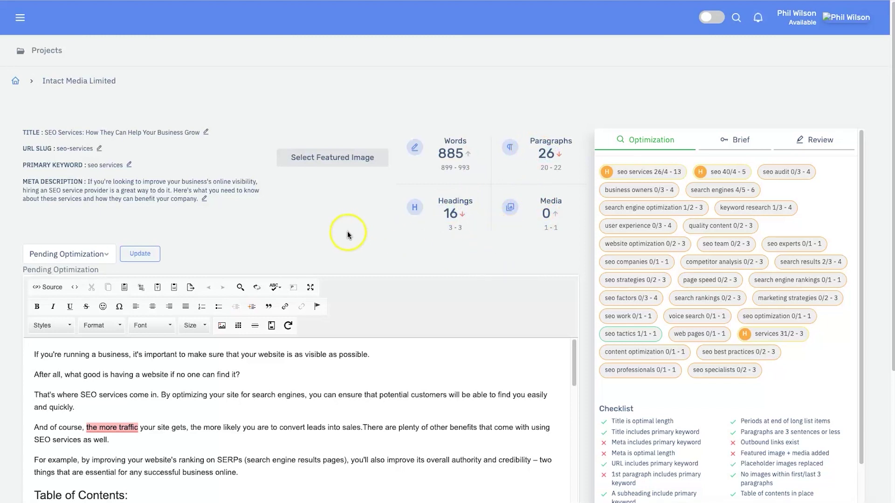
pyautogui.click(327, 159)
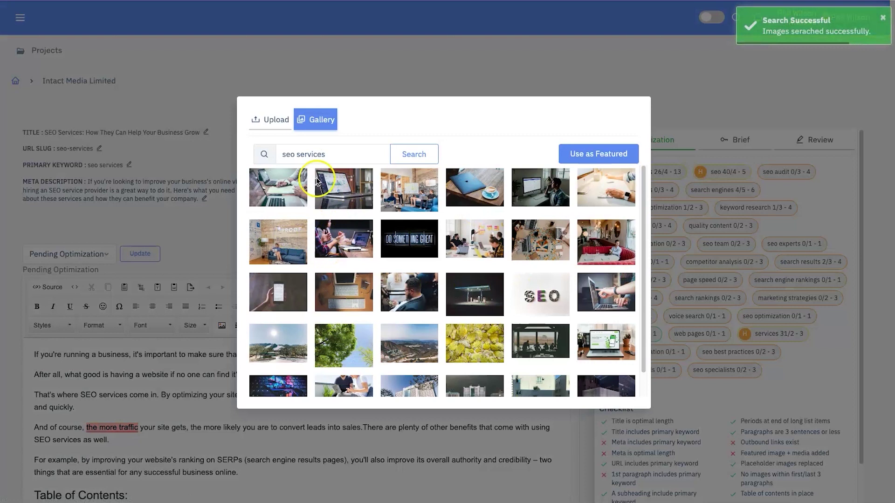
pyautogui.scroll(-1, 347, 284)
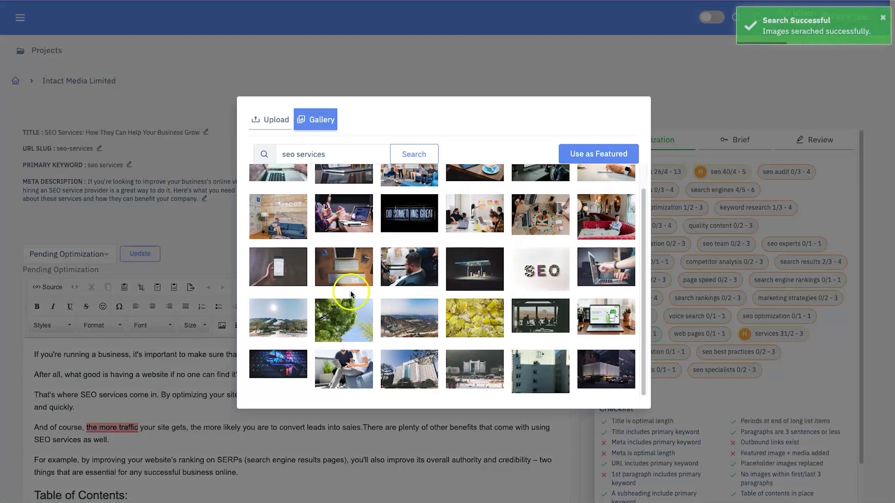
pyautogui.scroll(1, 358, 261)
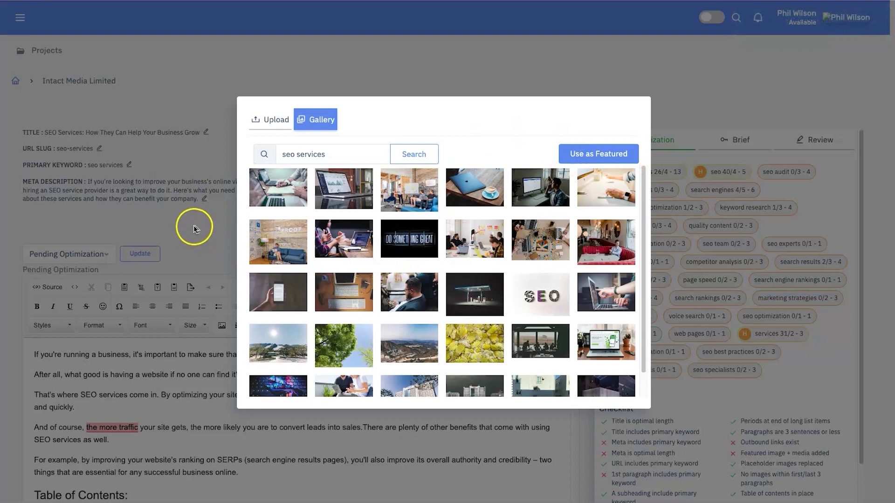
pyautogui.click(184, 195)
# Step: Highlight the opening paragraphs, the 'SEO services' phrase and the Table of Contents items
pyautogui.scroll(-3, 464, 289)
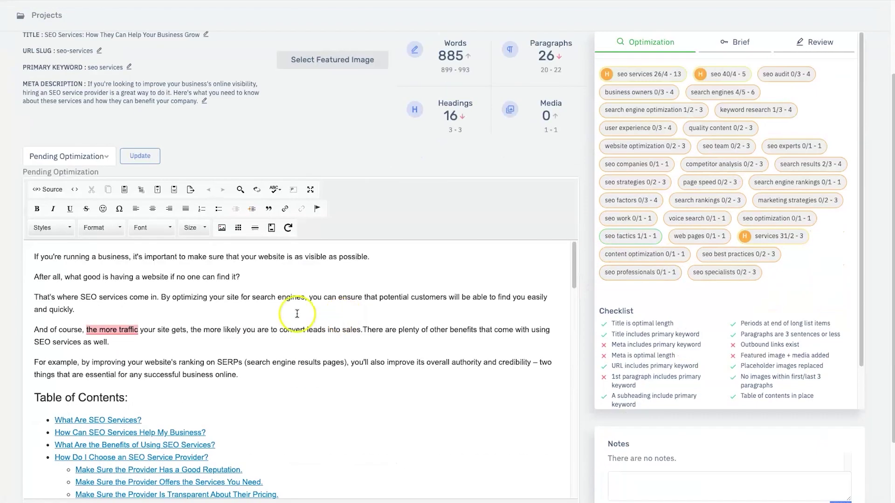
pyautogui.scroll(-1, 422, 104)
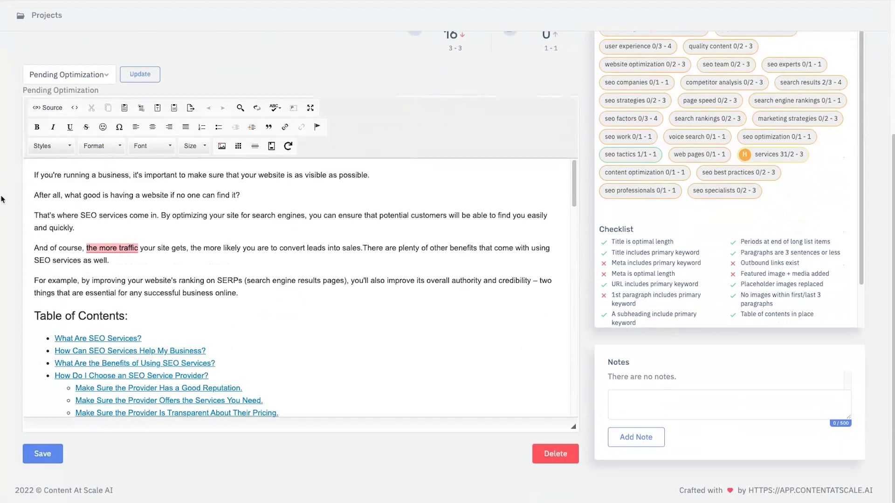
pyautogui.moveTo(35, 175); pyautogui.dragTo(199, 228)
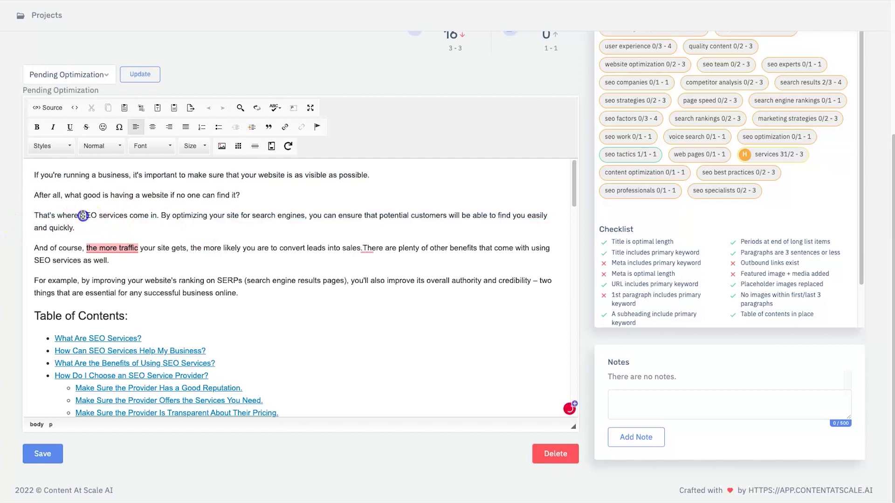
pyautogui.moveTo(80, 215); pyautogui.dragTo(128, 216)
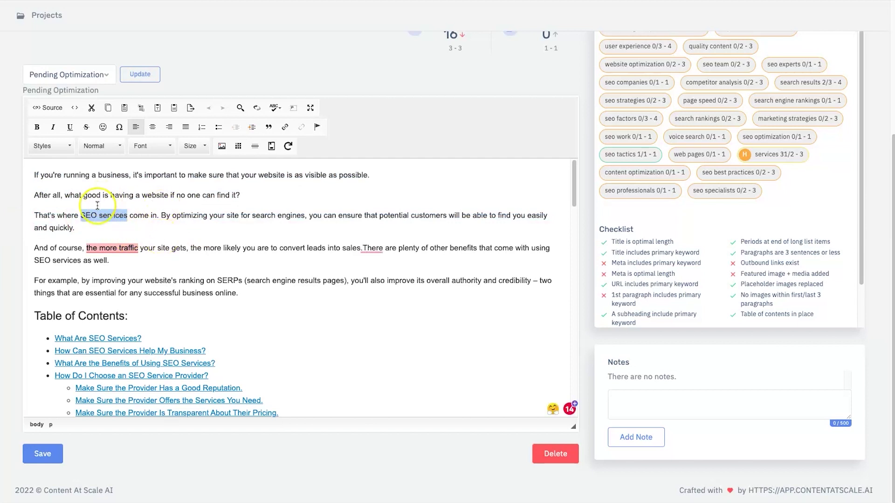
pyautogui.click(158, 259)
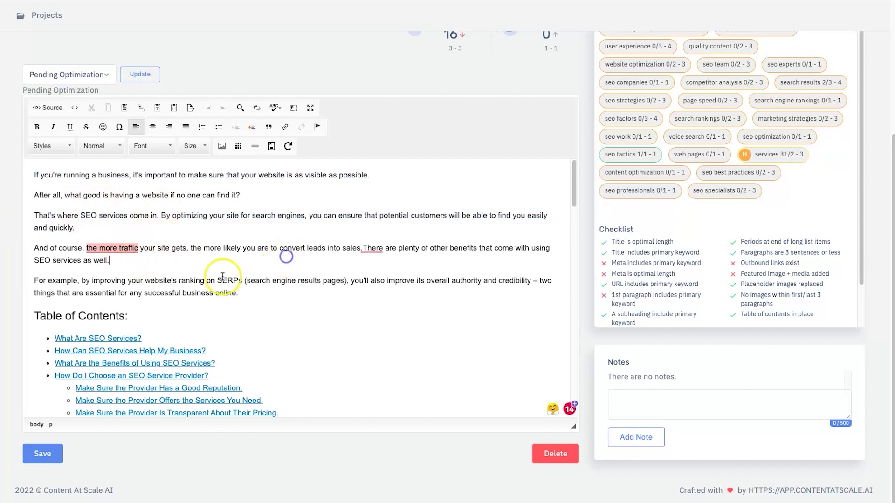
pyautogui.scroll(-3, 210, 261)
pyautogui.moveTo(52, 225); pyautogui.dragTo(234, 333)
pyautogui.click(262, 341)
pyautogui.scroll(-4, 240, 325)
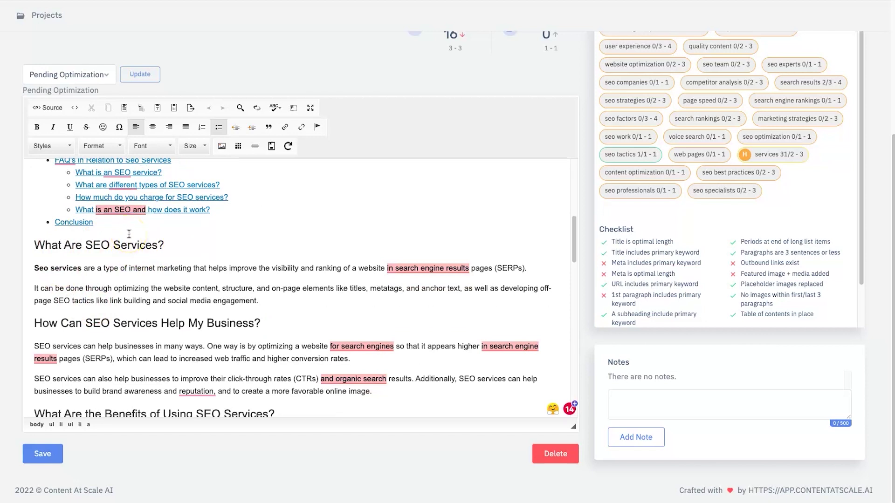
# Step: Check formatting of the 'What Are SEO Services?' heading and its opening 'Seo services' text
pyautogui.click(102, 247)
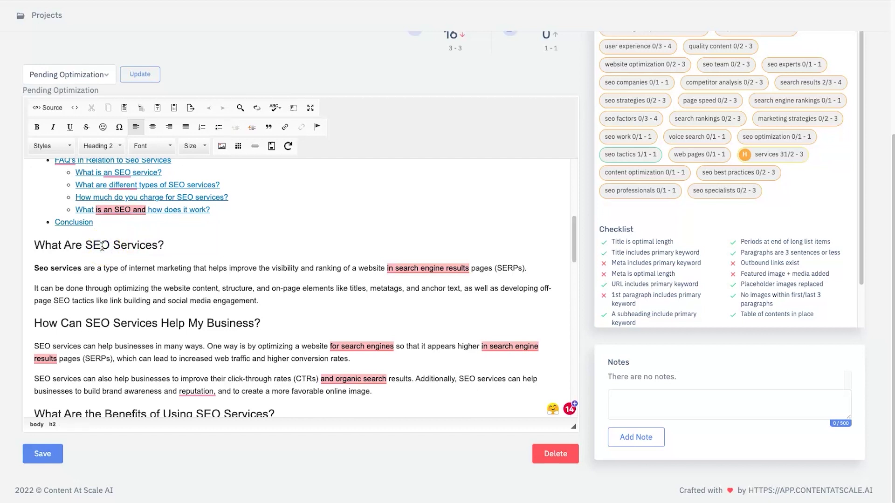
pyautogui.click(273, 205)
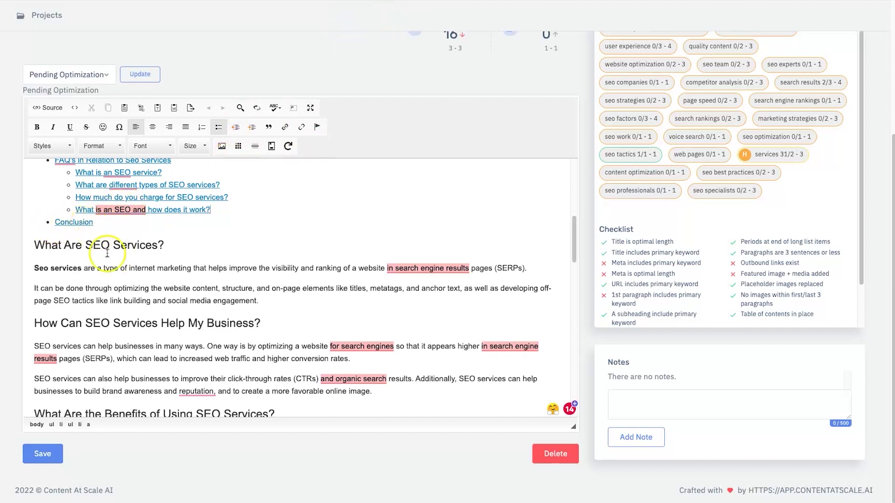
pyautogui.moveTo(32, 268); pyautogui.dragTo(84, 268)
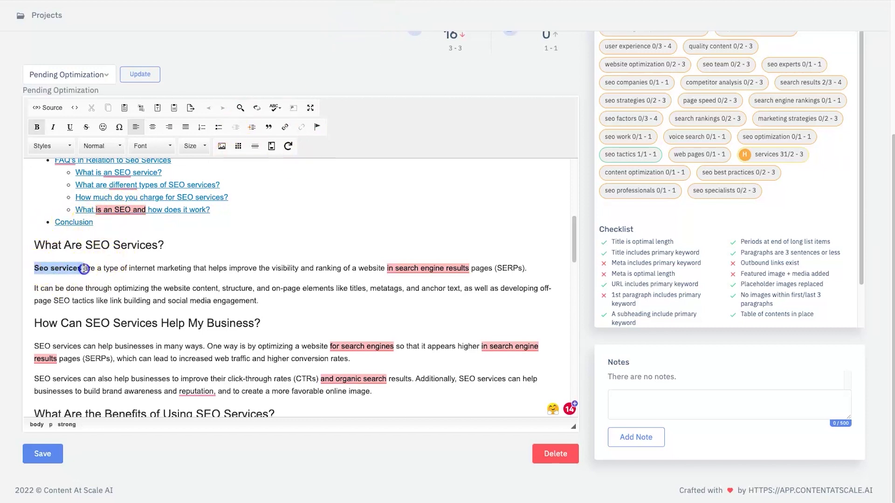
pyautogui.click(81, 266)
pyautogui.moveTo(33, 268); pyautogui.dragTo(217, 248)
pyautogui.click(216, 248)
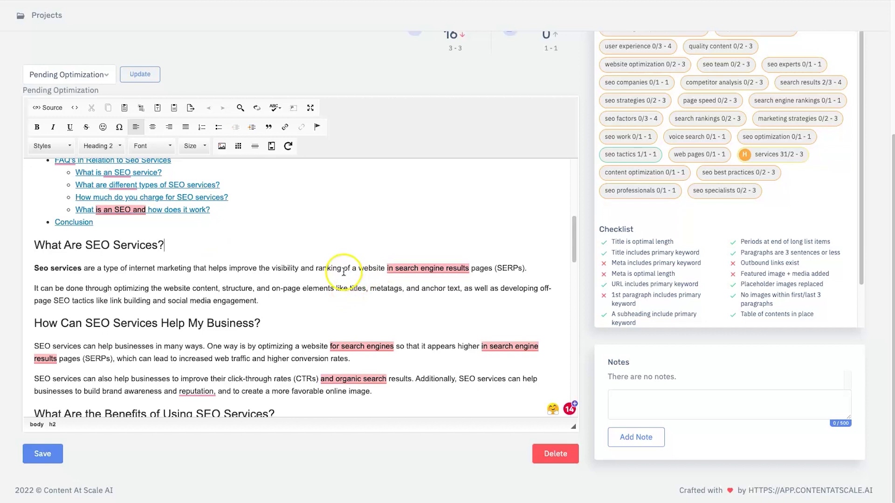
# Step: Scroll to the Conclusion and select the 'Contact us' link text
pyautogui.scroll(-5, 329, 286)
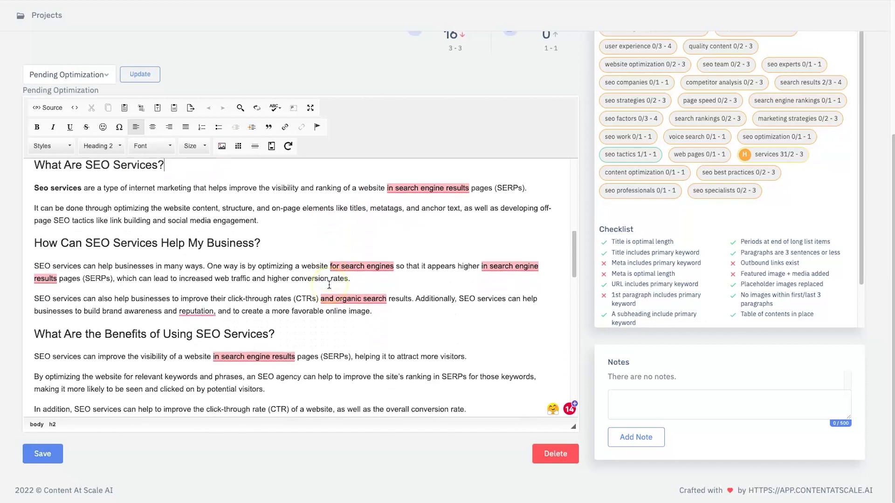
pyautogui.scroll(-5, 319, 281)
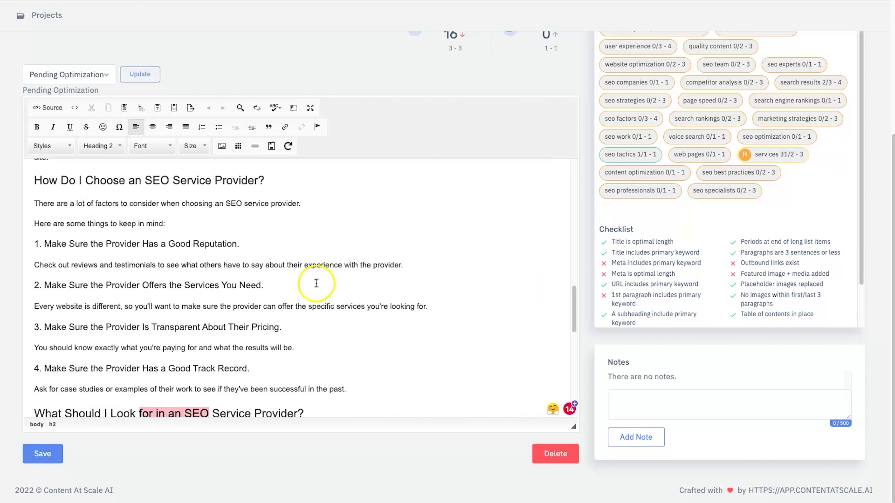
pyautogui.scroll(-1, 235, 261)
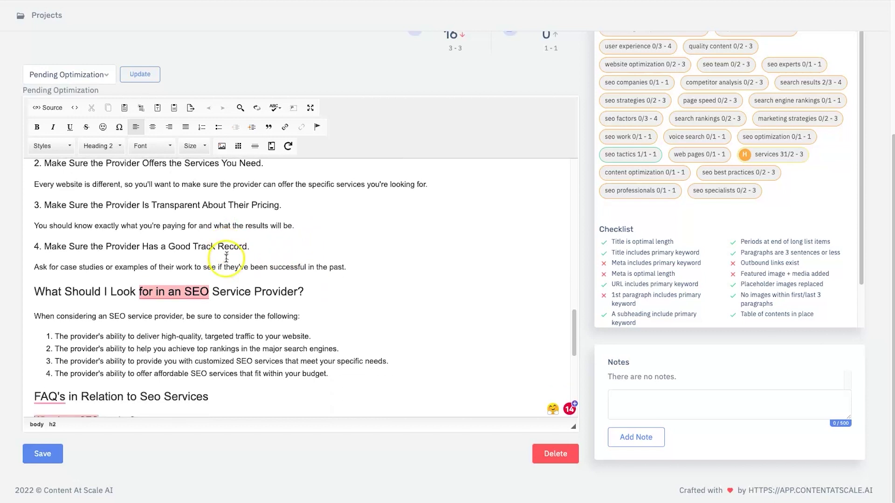
pyautogui.scroll(-2, 135, 286)
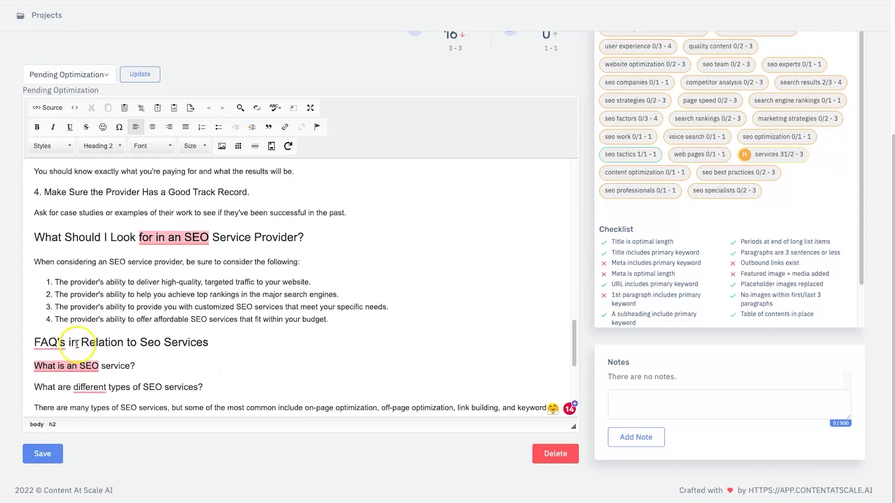
pyautogui.scroll(-5, 60, 327)
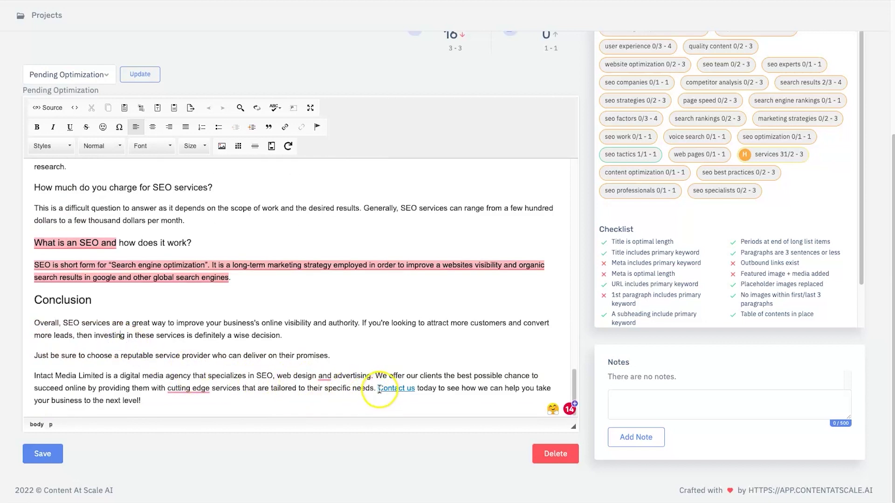
pyautogui.moveTo(378, 389); pyautogui.dragTo(413, 389)
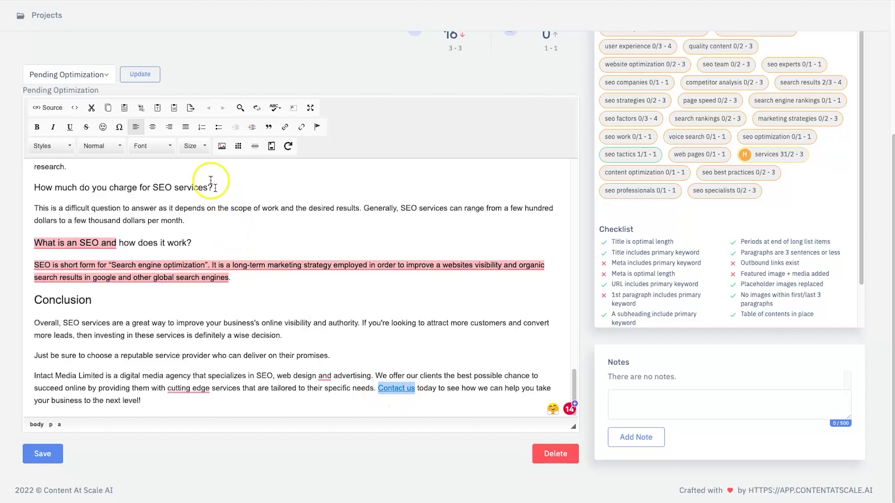
pyautogui.click(285, 126)
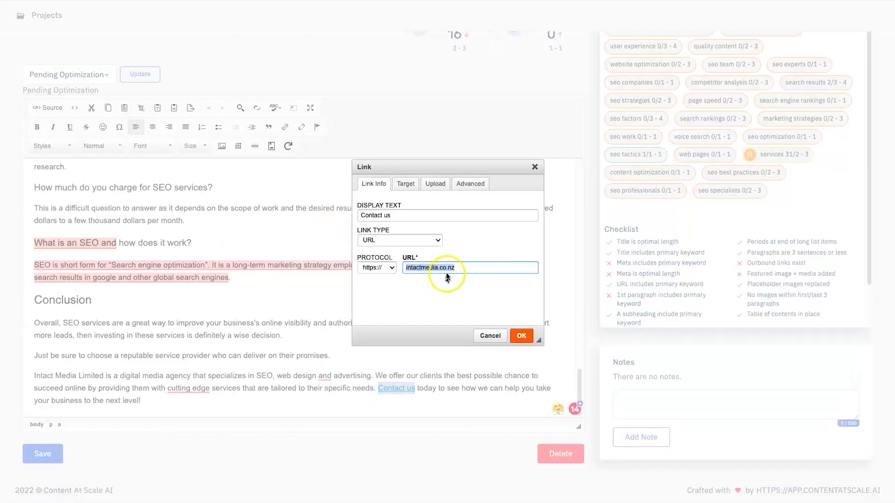
pyautogui.click(490, 336)
pyautogui.scroll(5, 303, 375)
pyautogui.scroll(10, 315, 369)
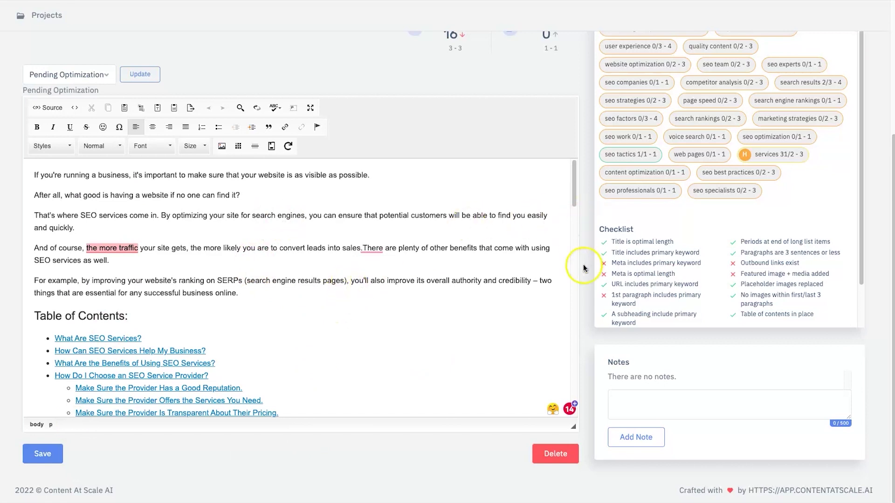
# Step: Point out the 'Meta includes primary keyword' checklist item, then make the meta description editable
pyautogui.scroll(4, 597, 286)
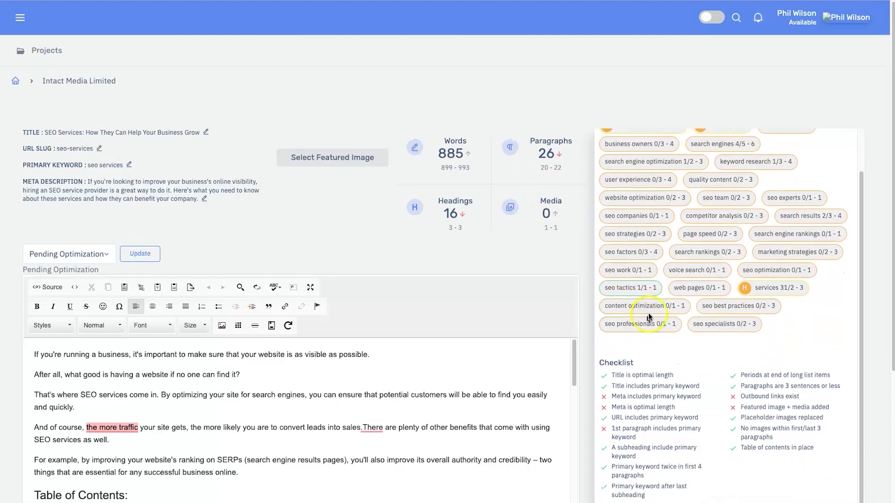
pyautogui.scroll(-1, 680, 261)
pyautogui.moveTo(604, 363); pyautogui.dragTo(701, 461)
pyautogui.click(702, 461)
pyautogui.moveTo(611, 396); pyautogui.dragTo(701, 397)
pyautogui.click(701, 396)
pyautogui.click(204, 199)
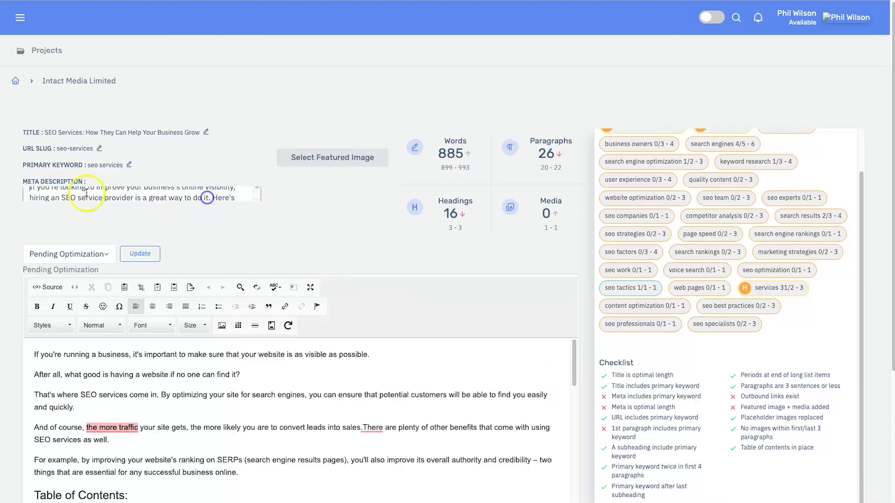
# Step: Change the meta description to 'SEO services provider', save it, and point out the checklist
pyautogui.write('s')
pyautogui.scroll(-2, 211, 210)
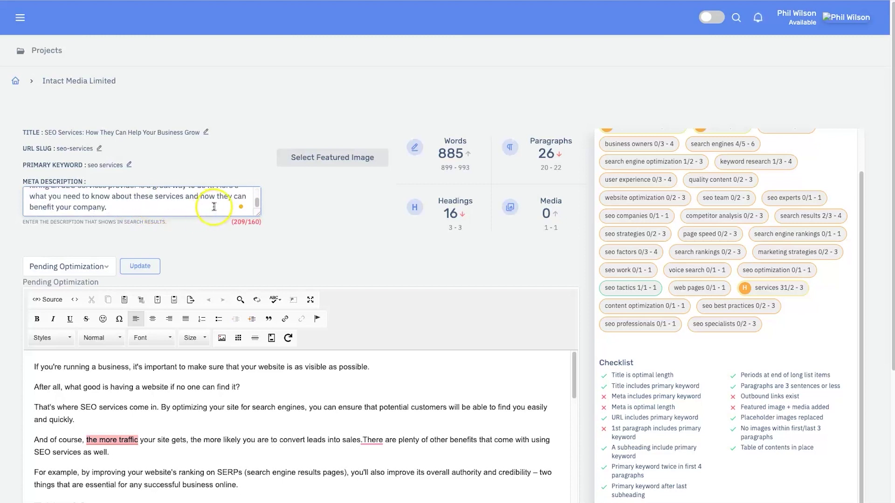
pyautogui.click(191, 234)
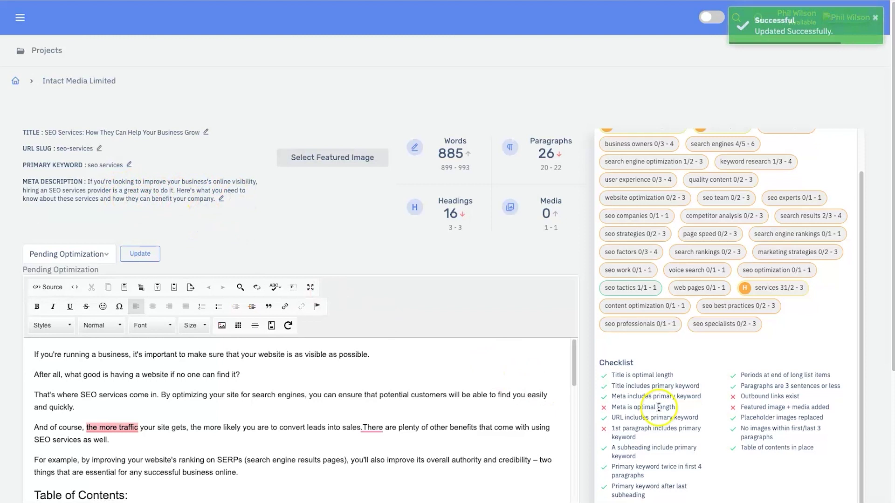
pyautogui.moveTo(606, 401); pyautogui.dragTo(667, 394)
pyautogui.moveTo(612, 363); pyautogui.dragTo(775, 492)
pyautogui.click(750, 352)
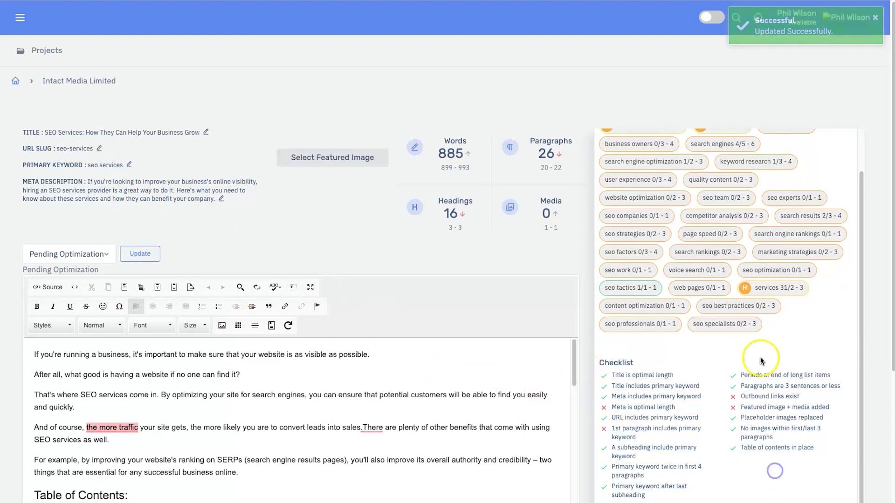
pyautogui.scroll(3, 755, 354)
# Step: Scroll through the brief's competing search results and FAQ list
pyautogui.click(756, 140)
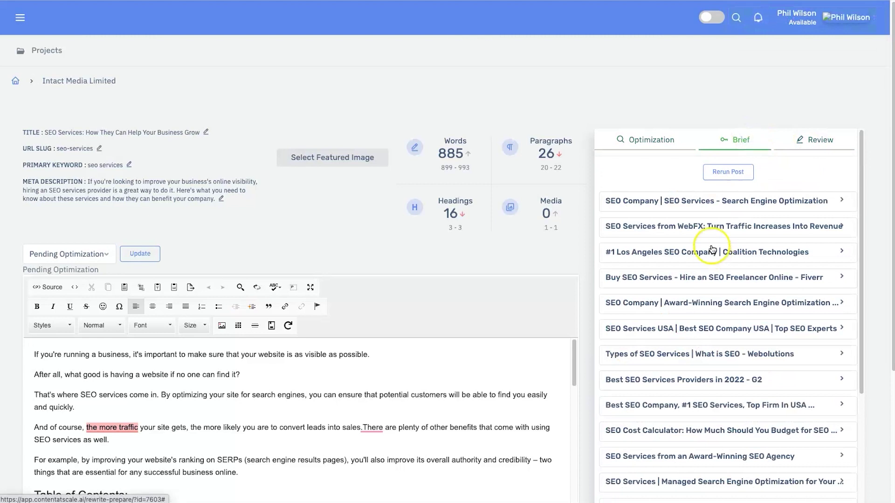
pyautogui.scroll(-1, 727, 233)
pyautogui.scroll(-5, 703, 326)
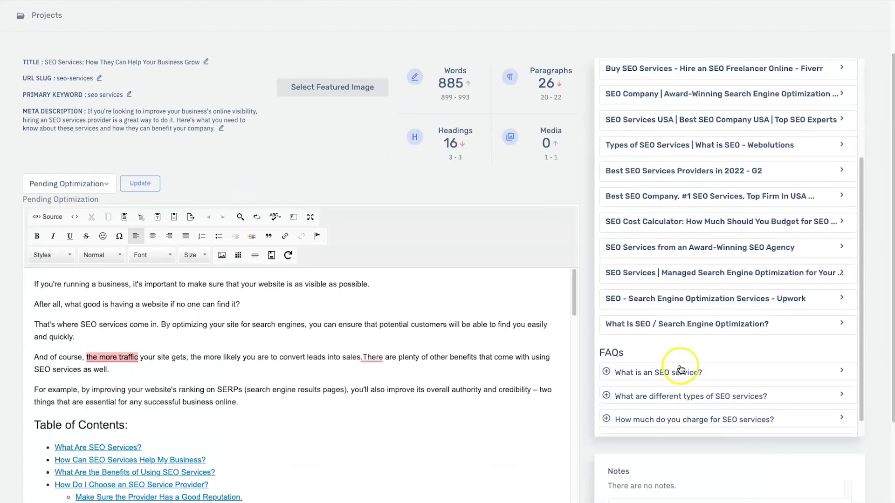
pyautogui.scroll(5, 697, 370)
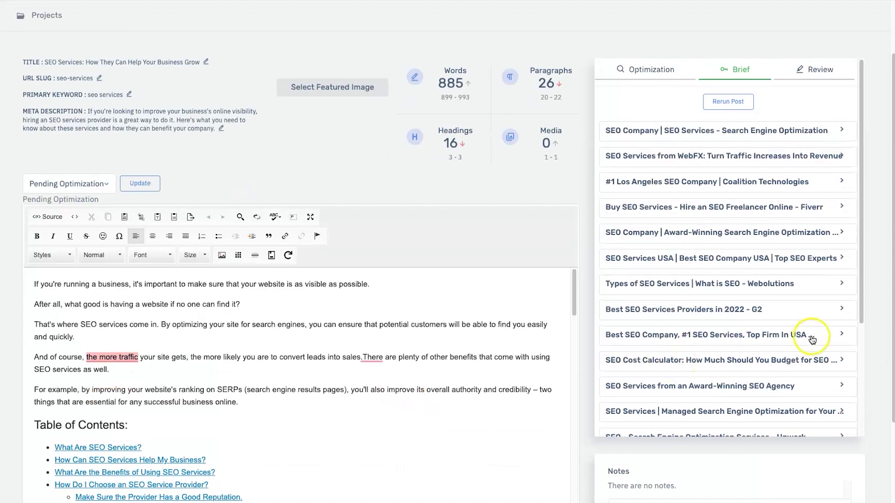
pyautogui.scroll(3, 809, 335)
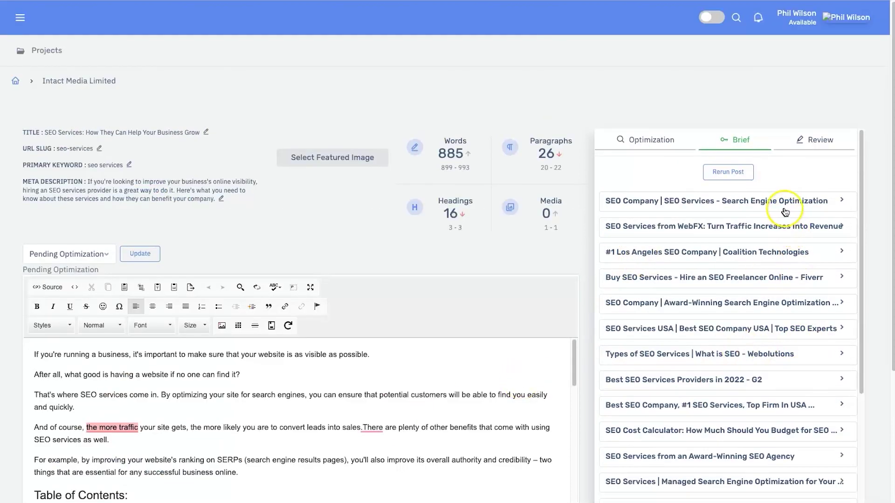
pyautogui.click(811, 139)
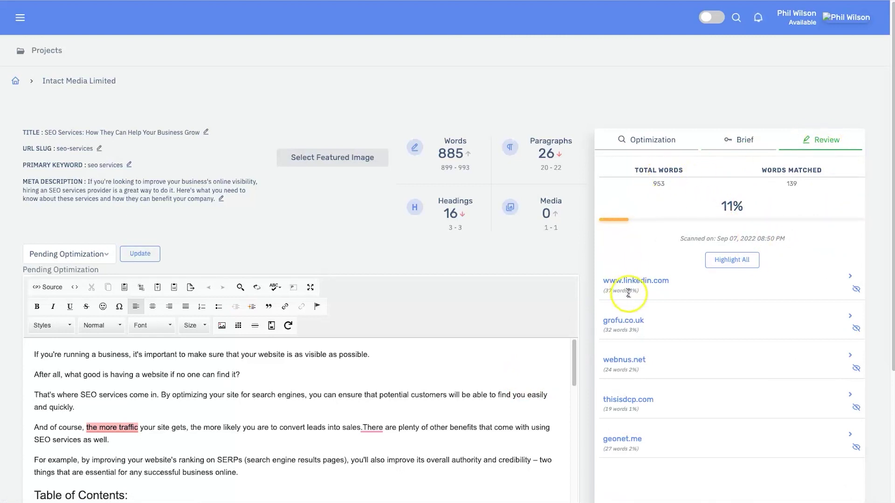
# Step: Select the 11% match score and matched phrases, including the 'SEO is short form' paragraph
pyautogui.scroll(-1, 67, 413)
pyautogui.scroll(-10, 139, 405)
pyautogui.scroll(-3, 407, 316)
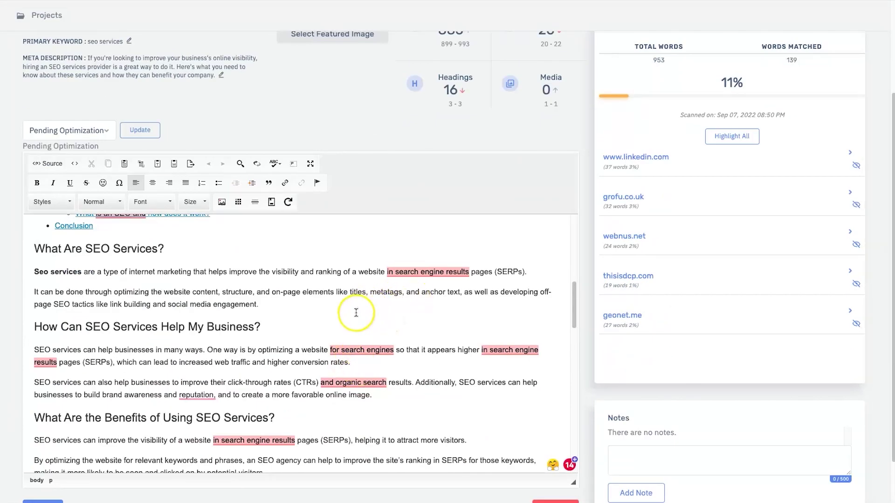
pyautogui.moveTo(720, 83); pyautogui.dragTo(744, 83)
pyautogui.moveTo(387, 271)
pyautogui.mouseDown()
pyautogui.moveTo(469, 272)
pyautogui.moveTo(383, 272)
pyautogui.mouseUp()
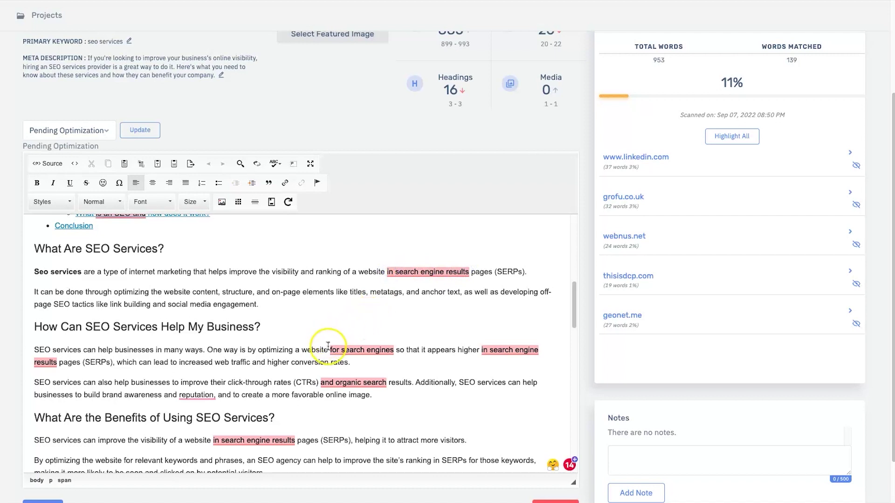
pyautogui.moveTo(376, 346); pyautogui.dragTo(380, 346)
pyautogui.scroll(-12, 363, 345)
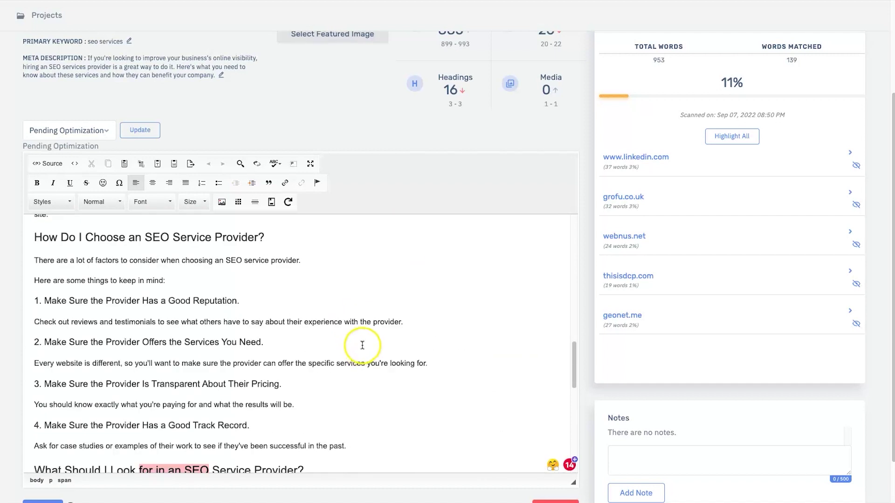
pyautogui.scroll(-5, 364, 344)
pyautogui.moveTo(253, 411); pyautogui.dragTo(32, 401)
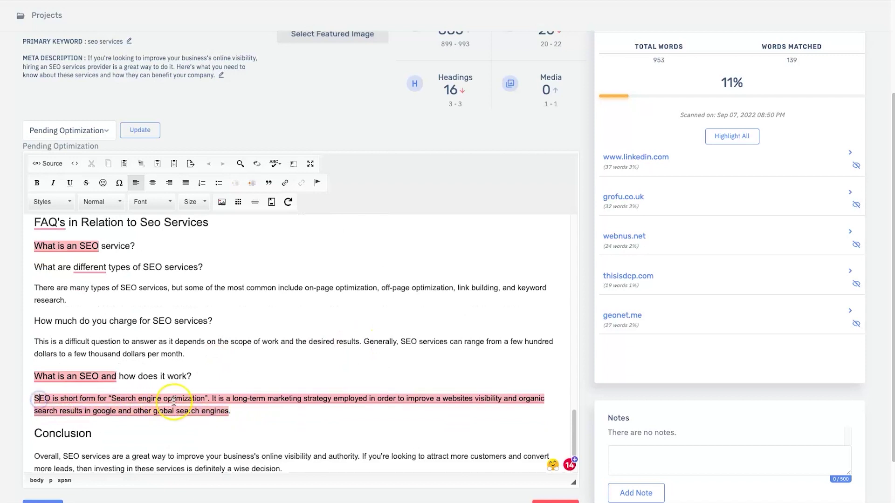
pyautogui.moveTo(232, 411); pyautogui.dragTo(32, 401)
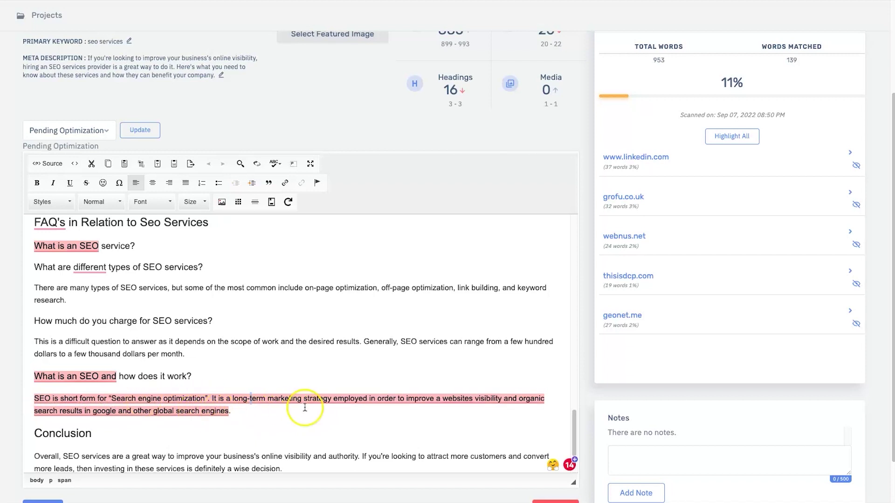
# Step: Scroll through the remaining highlighted matches and return to the keyword and checklist panel
pyautogui.scroll(-1, 267, 405)
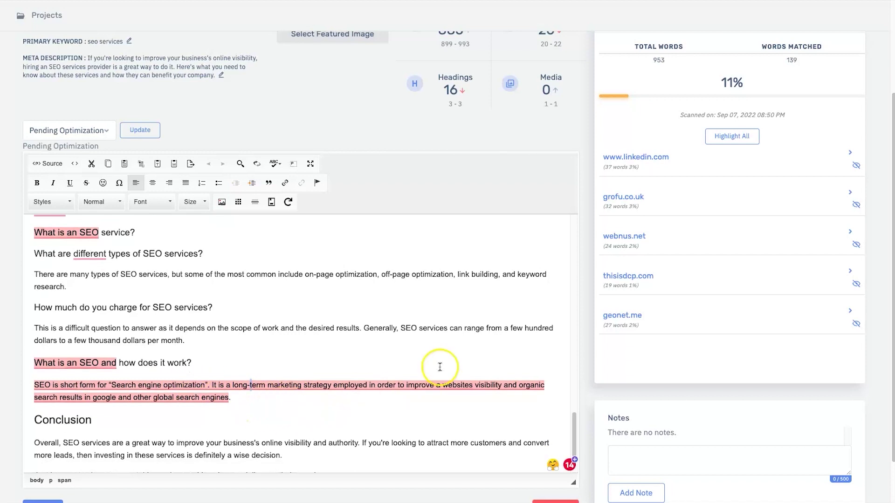
pyautogui.scroll(-4, 400, 391)
pyautogui.scroll(3, 373, 391)
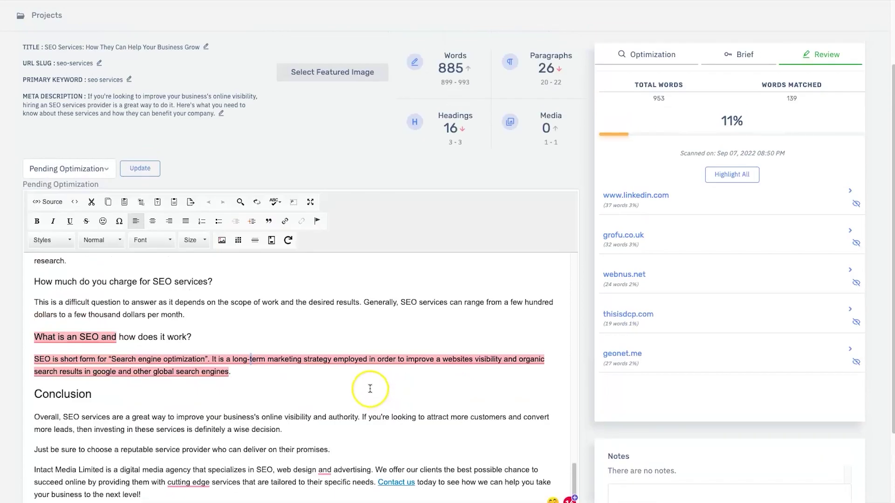
pyautogui.scroll(12, 302, 386)
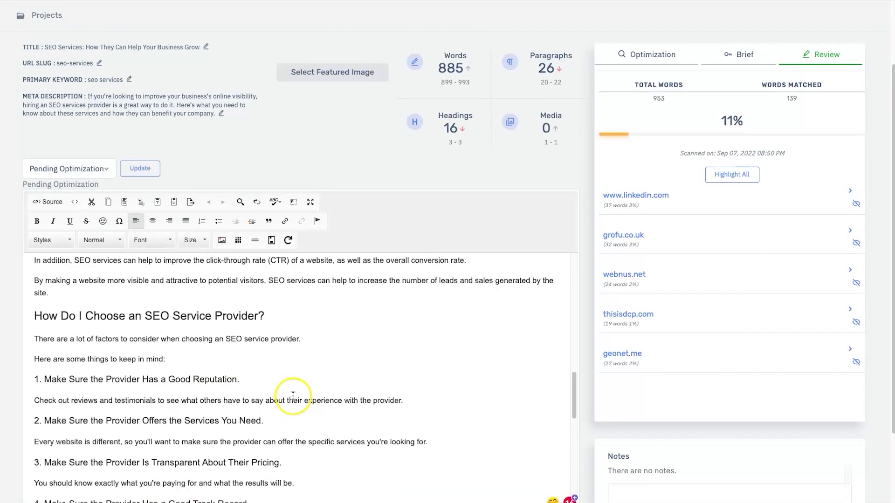
pyautogui.scroll(5, 293, 396)
pyautogui.scroll(-10, 291, 397)
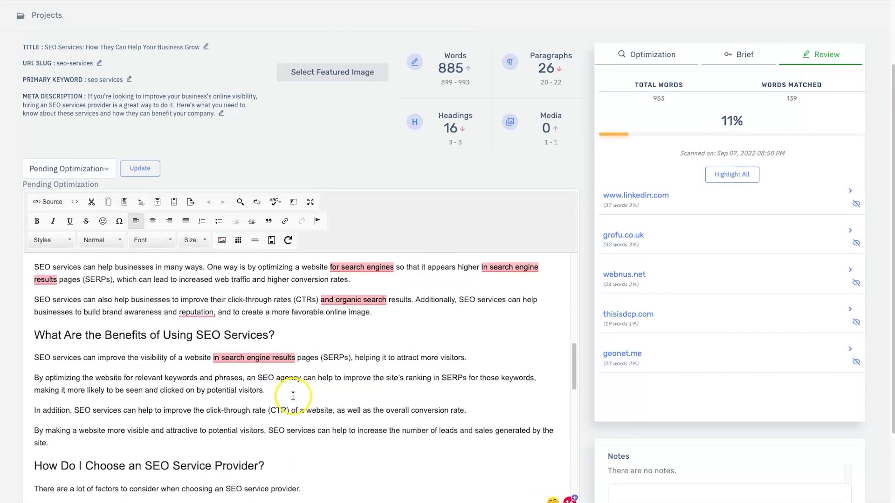
pyautogui.scroll(-3, 289, 397)
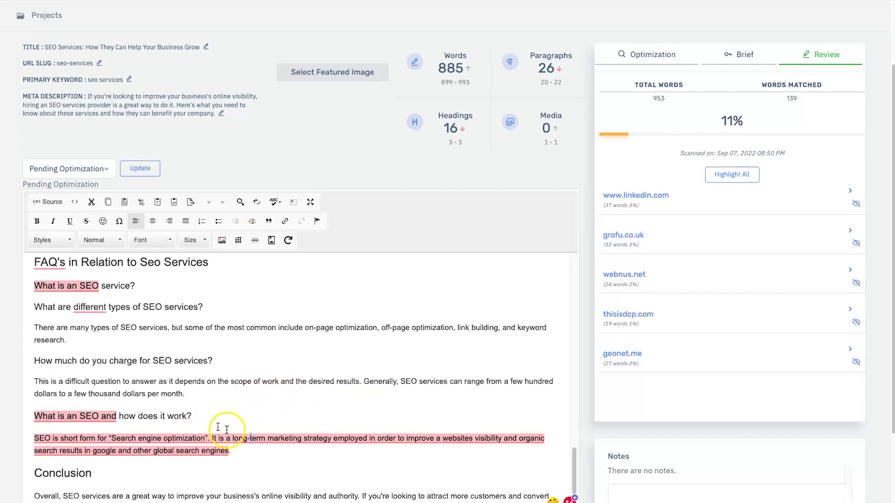
pyautogui.click(195, 438)
pyautogui.scroll(-10, 515, 365)
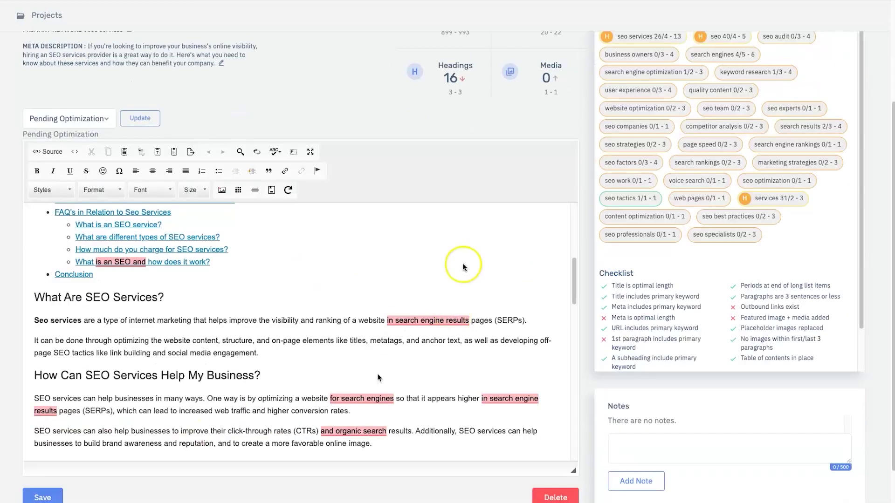
# Step: Review the SEO Services post's 'SEO is short form' paragraph, then clear the keyword-line selection
pyautogui.scroll(-8, 432, 349)
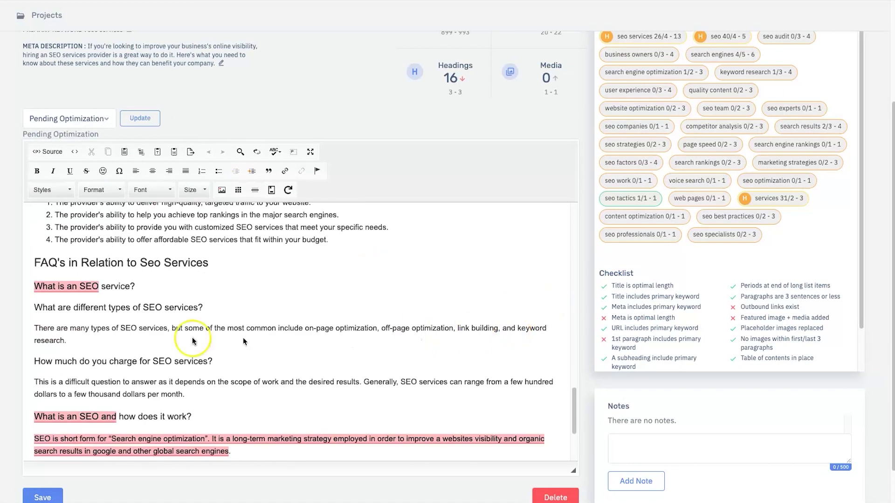
pyautogui.click(183, 382)
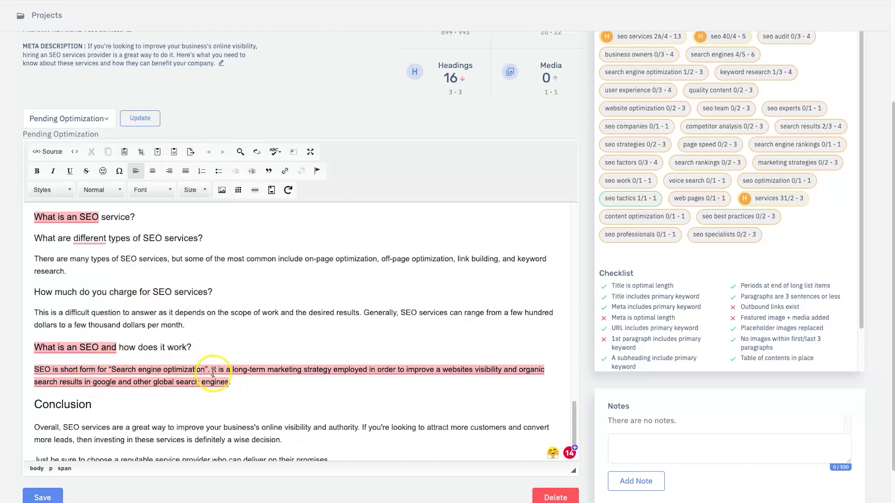
pyautogui.scroll(10, 349, 365)
pyautogui.scroll(5, 356, 361)
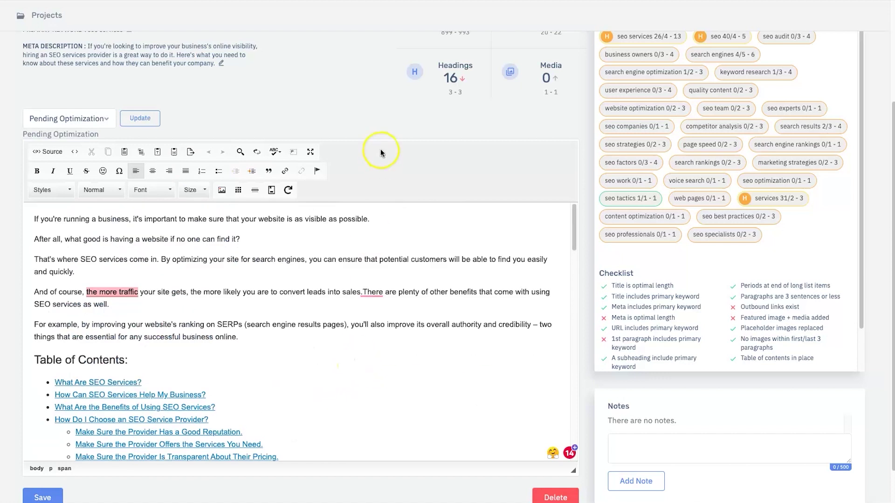
pyautogui.scroll(3, 377, 150)
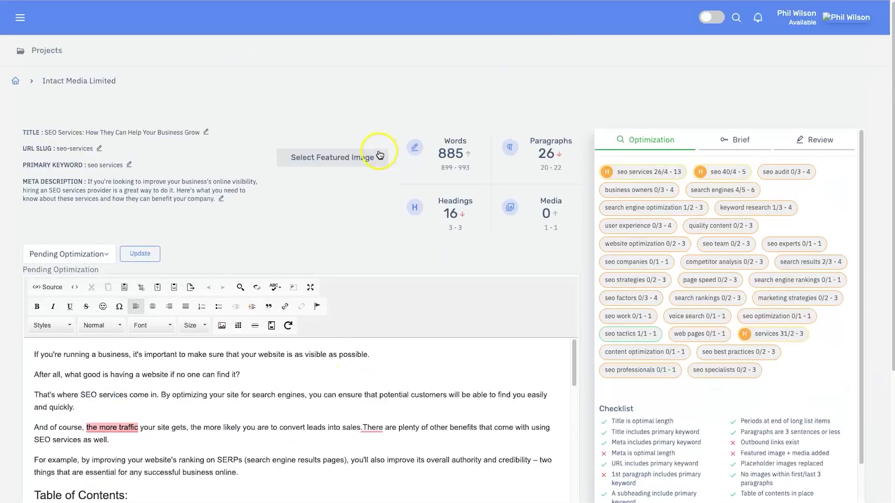
pyautogui.click(90, 166)
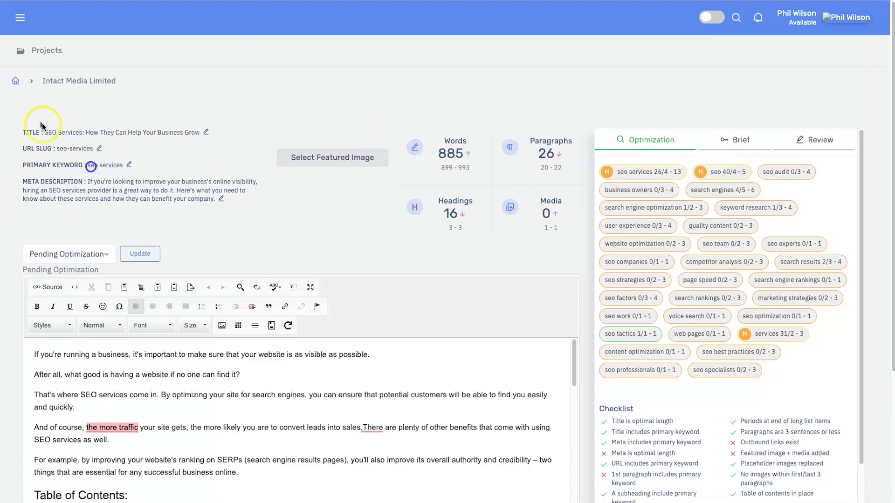
# Step: Open the Intact Media Limited project and add 'web design' as a new target keyword
pyautogui.click(16, 83)
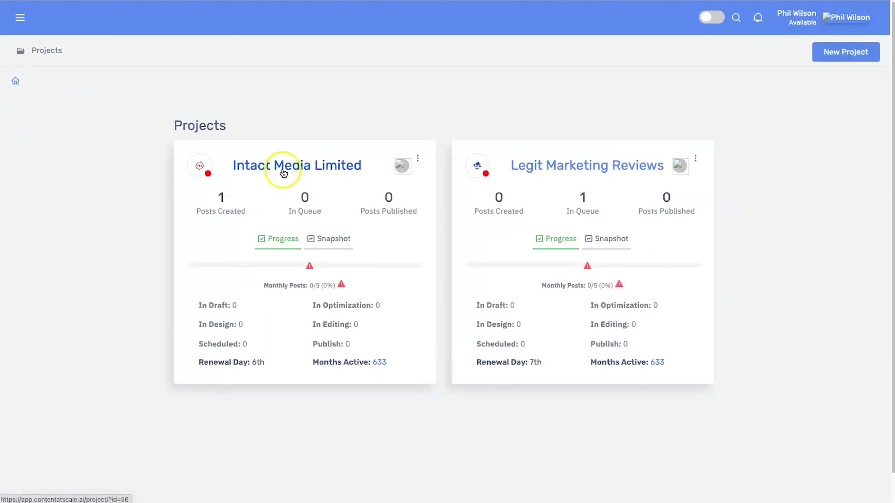
pyautogui.click(286, 169)
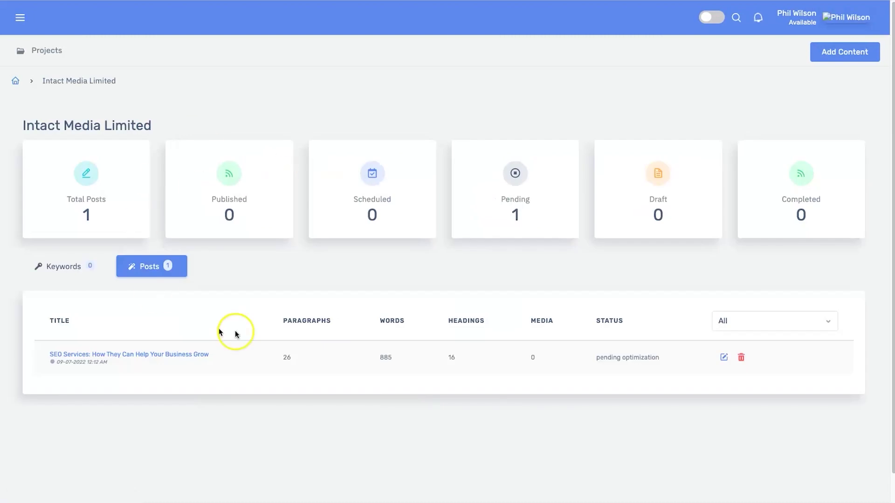
pyautogui.click(851, 54)
pyautogui.click(312, 187)
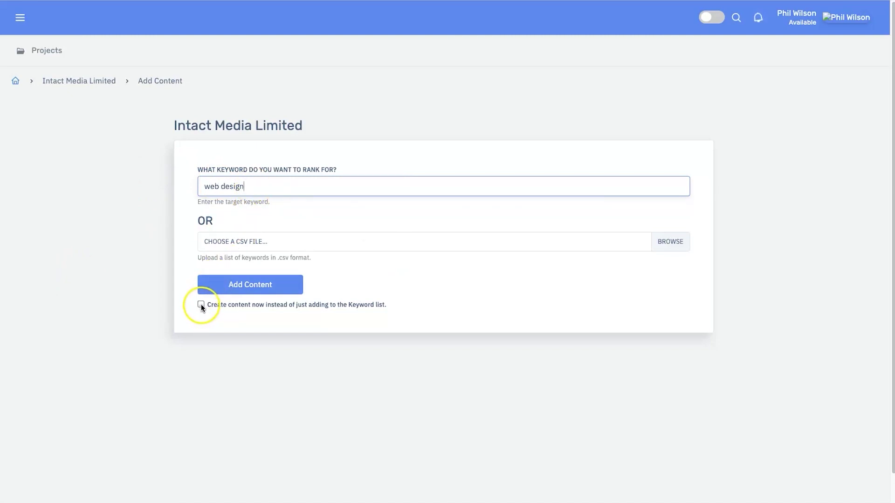
pyautogui.click(238, 286)
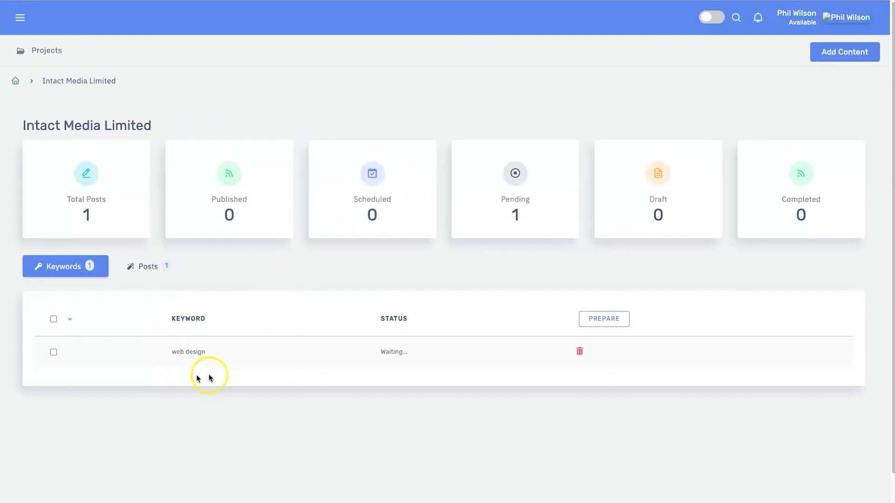
# Step: Prepare the web design keyword into a post and view it in the project's Posts list
pyautogui.click(53, 352)
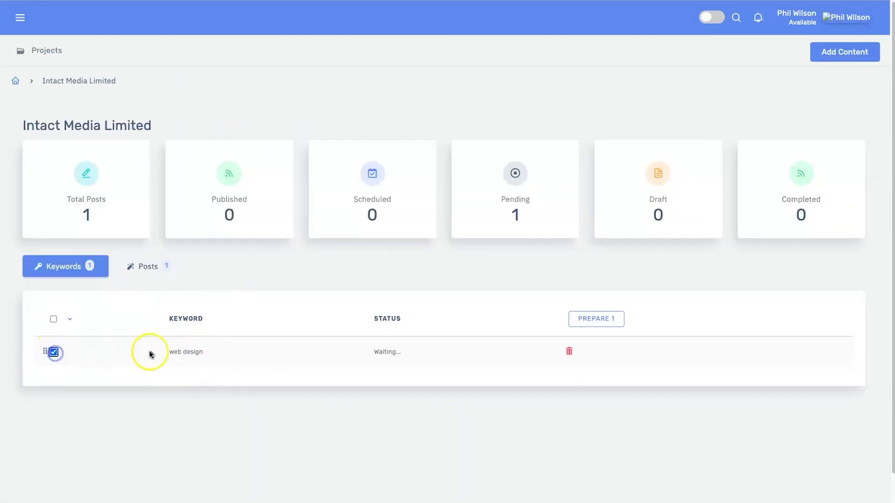
pyautogui.click(602, 319)
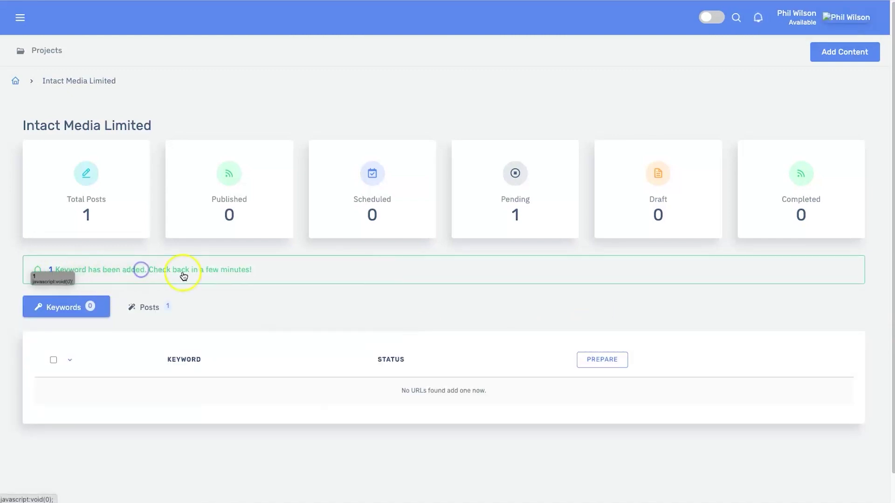
pyautogui.click(128, 312)
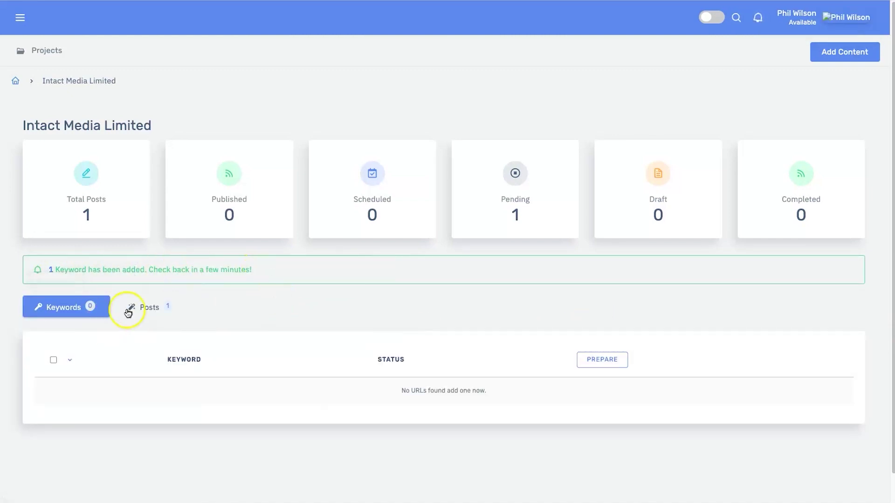
pyautogui.click(147, 310)
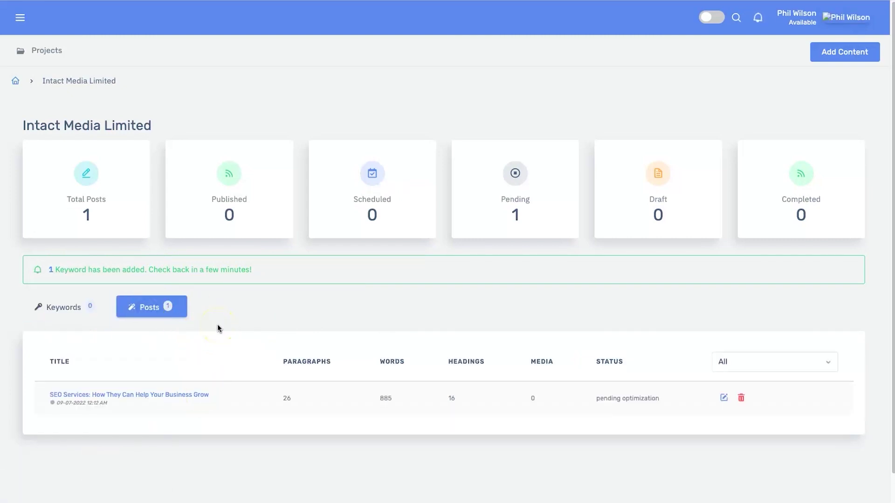
pyautogui.click(261, 230)
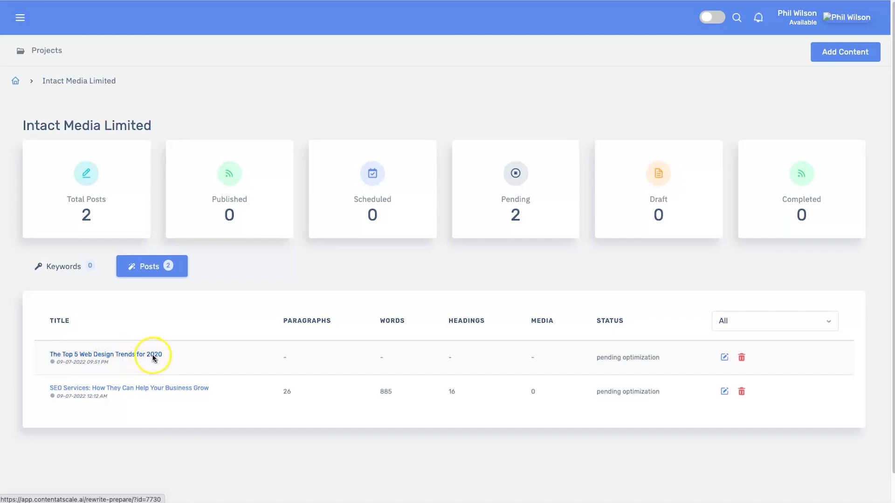
# Step: Reload the posts list and open 'The Top 5 Web Design Trends for 2020' to edit its title
pyautogui.rightClick(292, 258)
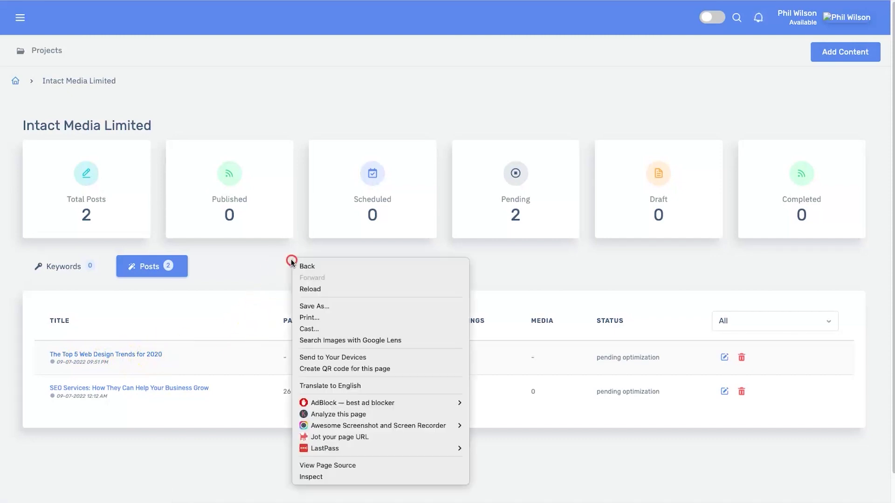
pyautogui.click(301, 289)
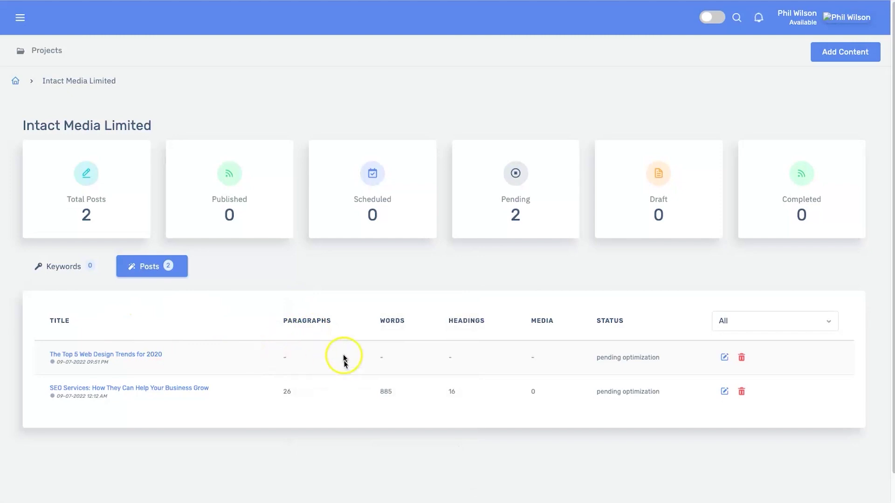
pyautogui.click(148, 356)
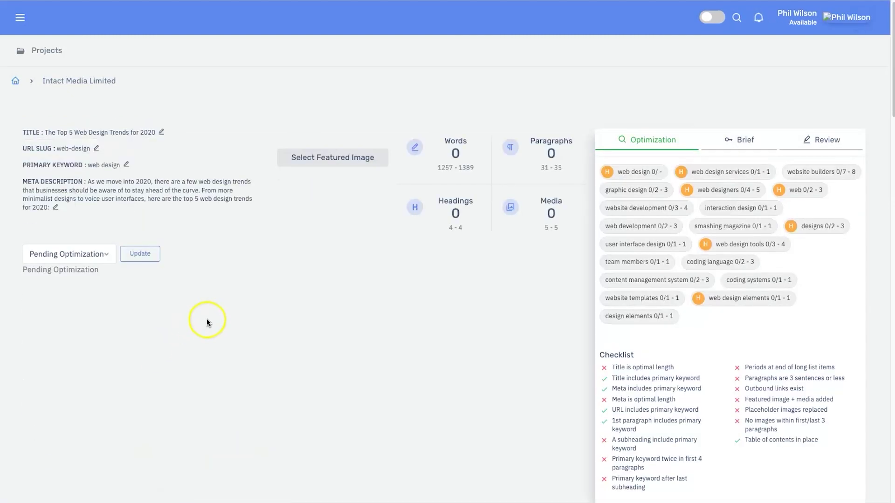
pyautogui.scroll(-3, 305, 350)
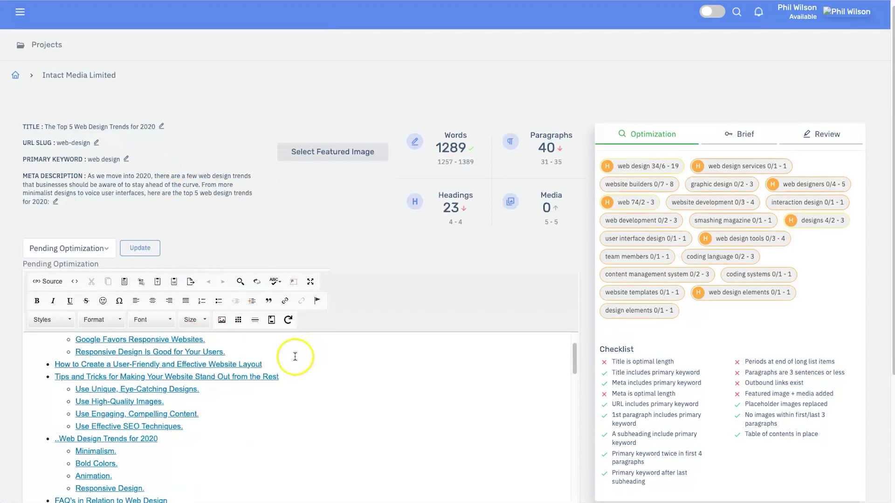
pyautogui.scroll(-4, 331, 230)
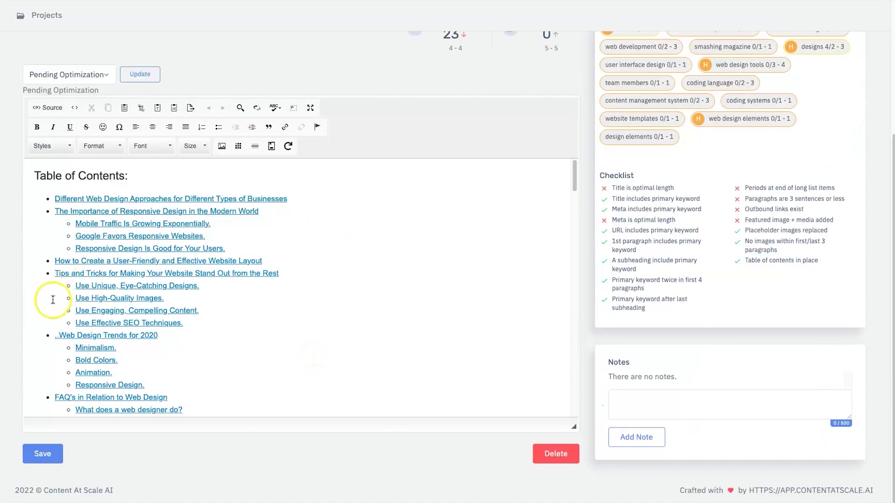
pyautogui.scroll(-5, 172, 302)
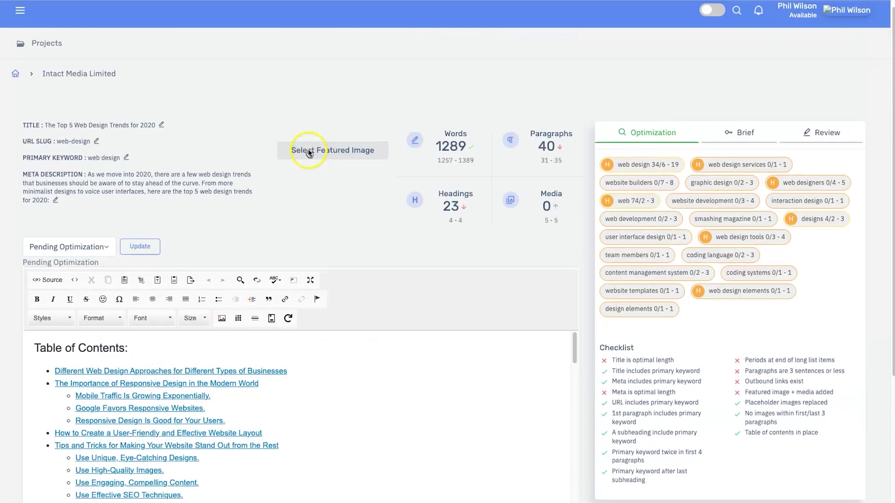
pyautogui.click(329, 214)
pyautogui.click(161, 127)
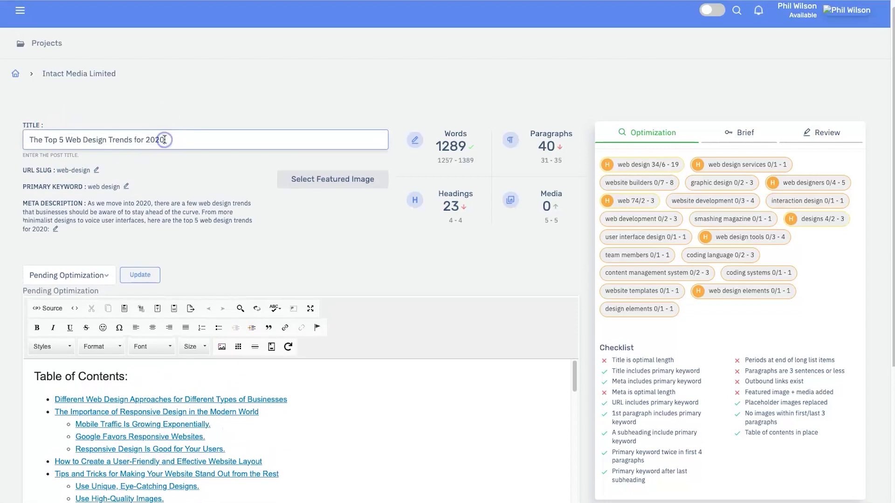
# Step: Save the title as 'The Top 5 Web Design Trends for 2022' and update the meta description to 2022
pyautogui.click(222, 111)
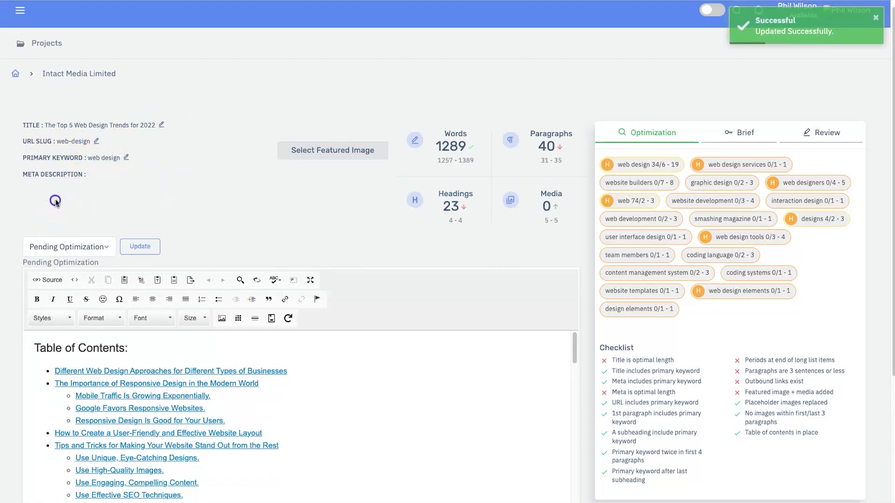
pyautogui.click(56, 201)
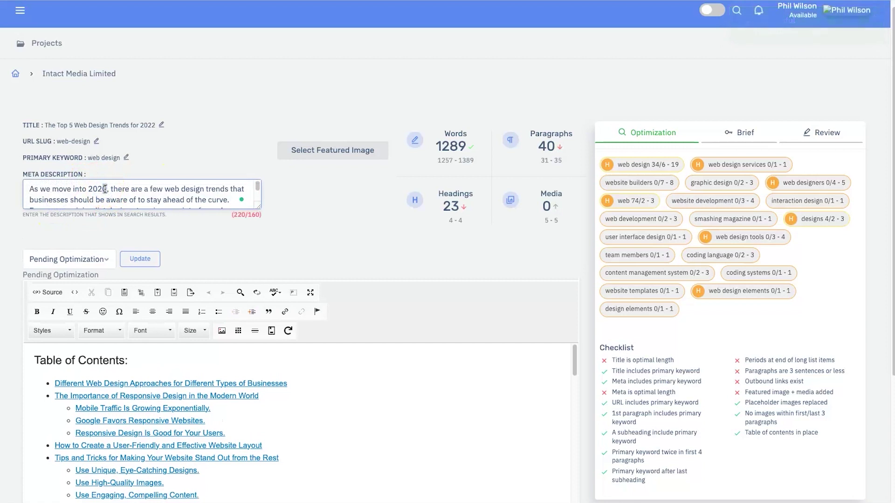
pyautogui.hotkey('ctrl', 'End')
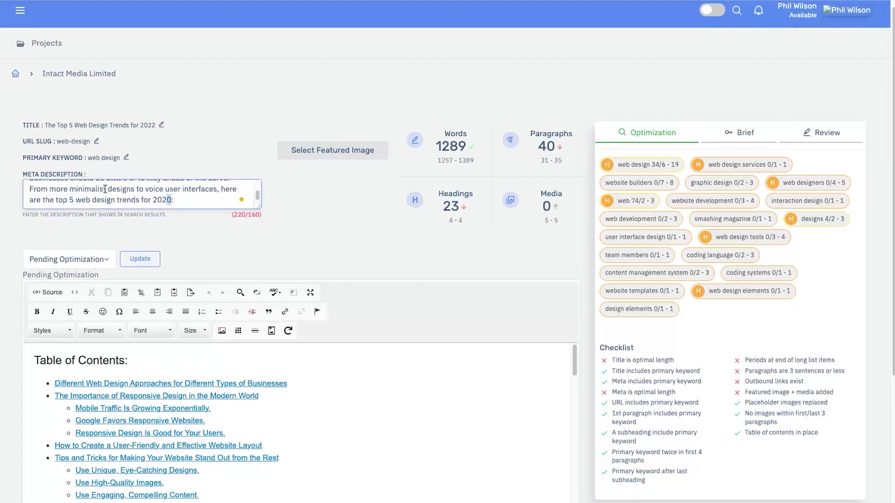
pyautogui.click(190, 226)
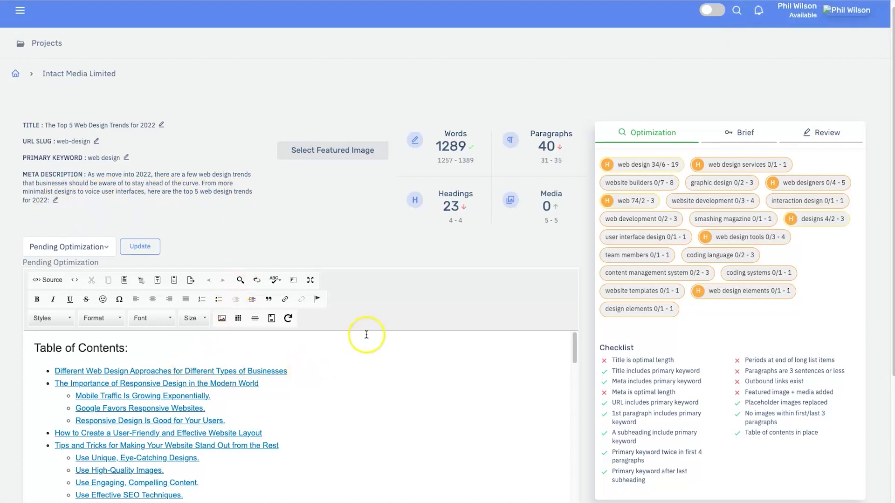
pyautogui.scroll(-5, 336, 332)
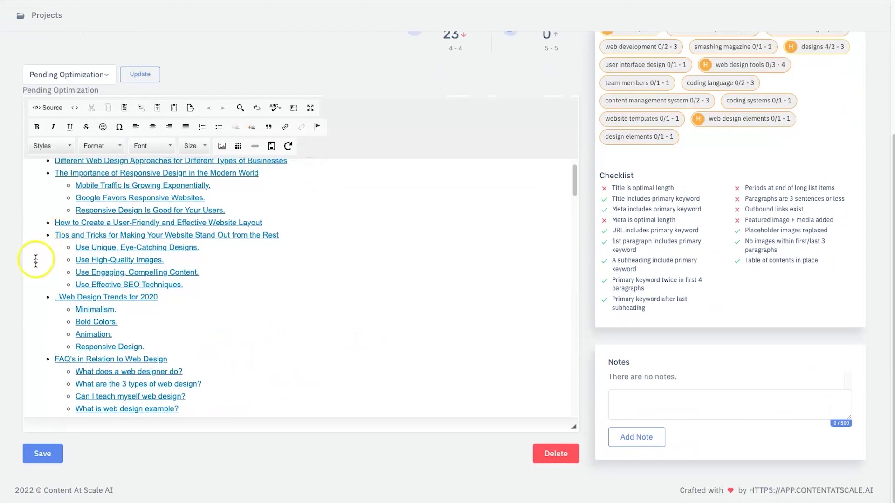
# Step: Scroll through the article, checking the first heading and the Mobile Traffic heading
pyautogui.scroll(-1, 250, 318)
pyautogui.scroll(-4, 250, 318)
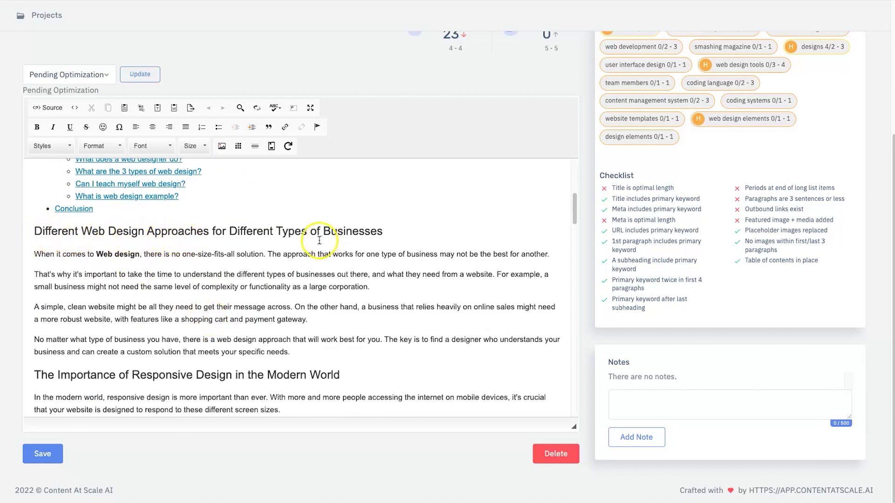
pyautogui.scroll(-1, 228, 293)
pyautogui.moveTo(96, 207); pyautogui.dragTo(133, 209)
pyautogui.click(135, 210)
pyautogui.moveTo(81, 184); pyautogui.dragTo(141, 185)
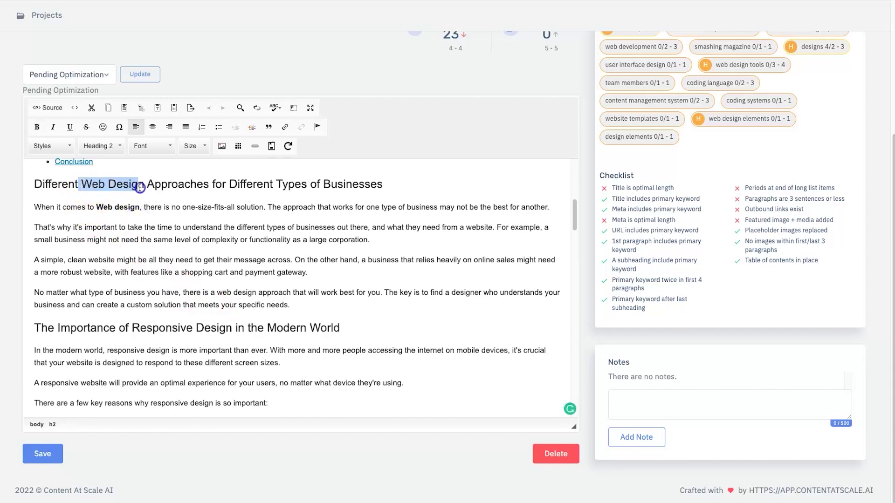
pyautogui.click(141, 186)
pyautogui.scroll(-1, 172, 296)
pyautogui.scroll(-2, 157, 356)
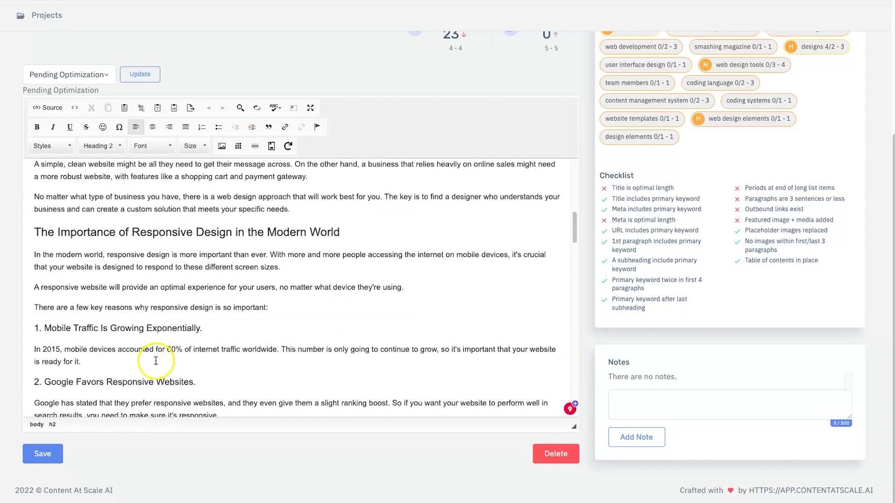
pyautogui.scroll(-5, 159, 349)
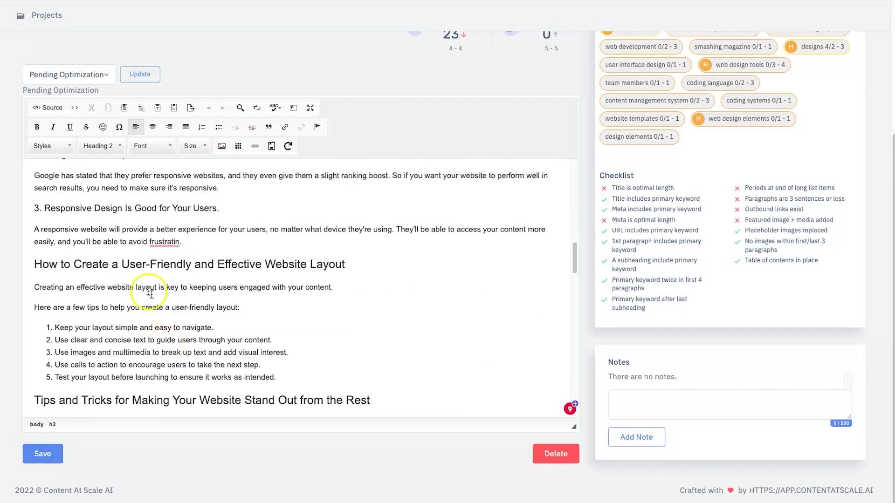
pyautogui.scroll(3, 84, 228)
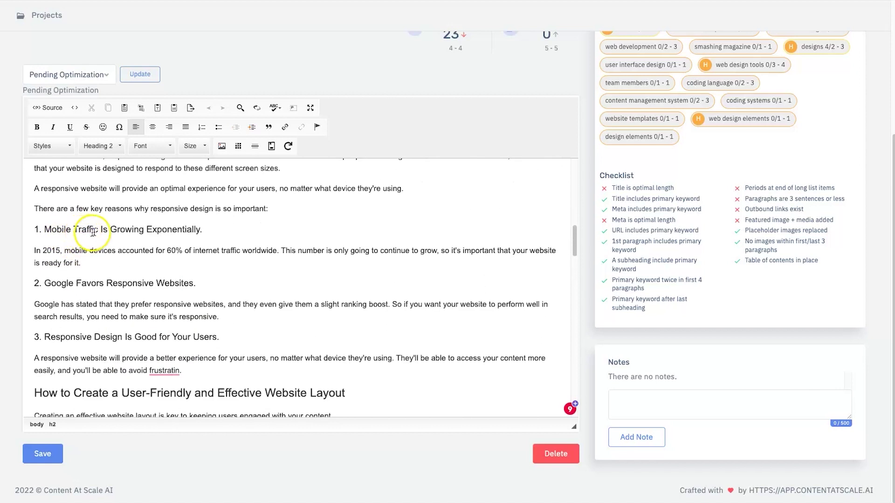
pyautogui.scroll(2, 99, 228)
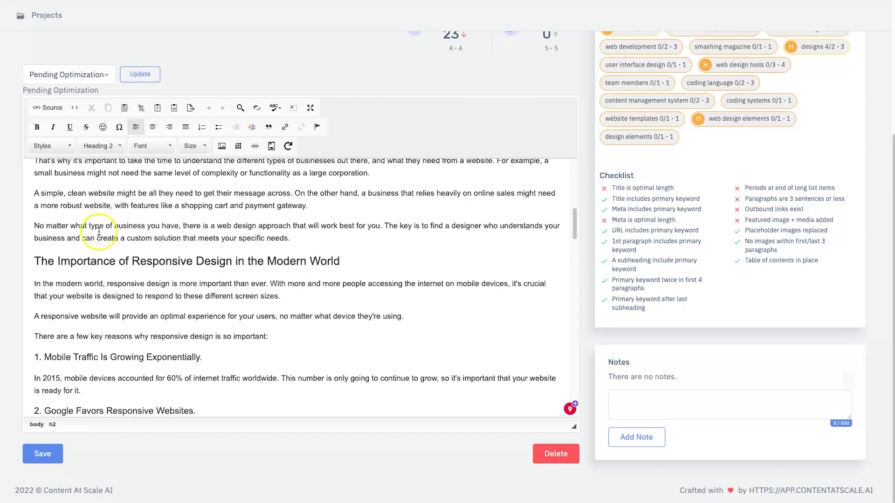
pyautogui.scroll(-1, 101, 229)
pyautogui.moveTo(61, 278); pyautogui.dragTo(140, 278)
pyautogui.click(142, 278)
# Step: Check the third subheading and correct 'frustratin' to 'frustration'
pyautogui.scroll(-1, 142, 278)
pyautogui.moveTo(100, 310); pyautogui.dragTo(155, 311)
pyautogui.scroll(-2, 154, 311)
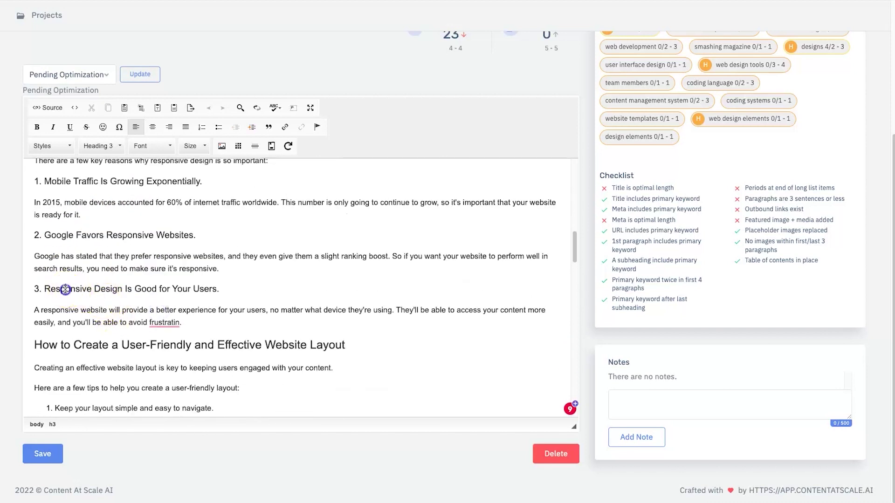
pyautogui.moveTo(65, 289); pyautogui.dragTo(163, 290)
pyautogui.click(221, 290)
pyautogui.scroll(-1, 220, 290)
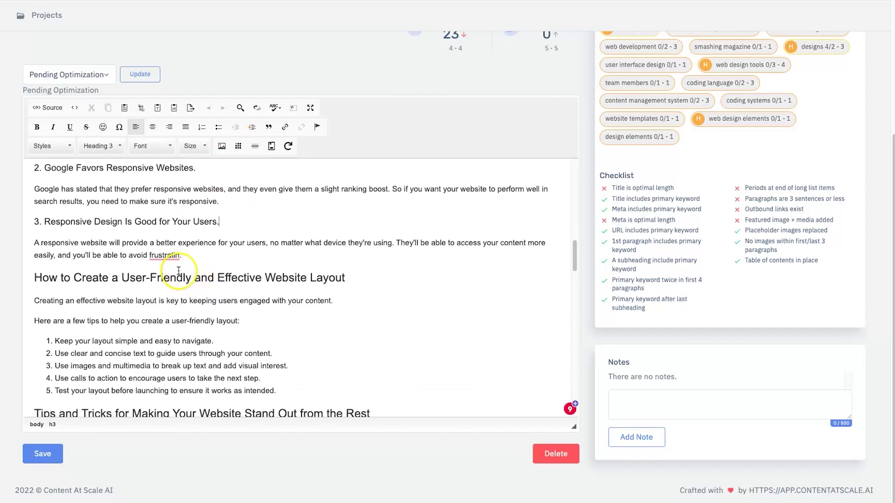
pyautogui.moveTo(165, 255)
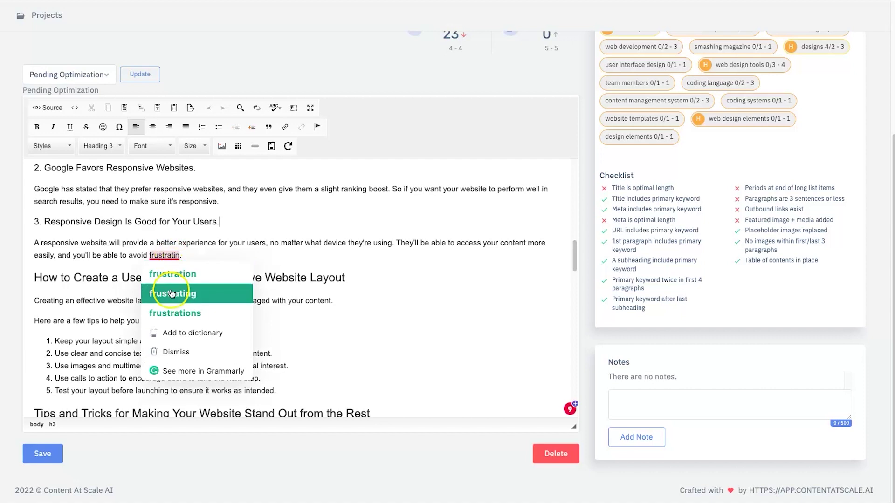
pyautogui.click(172, 274)
# Step: Remove the stray comma so the text reads 'web design and allows'
pyautogui.scroll(-5, 278, 297)
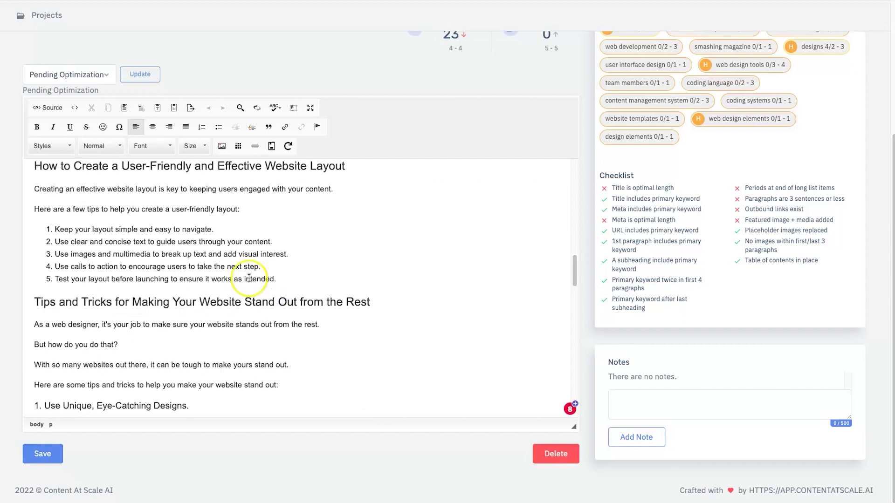
pyautogui.scroll(-3, 90, 314)
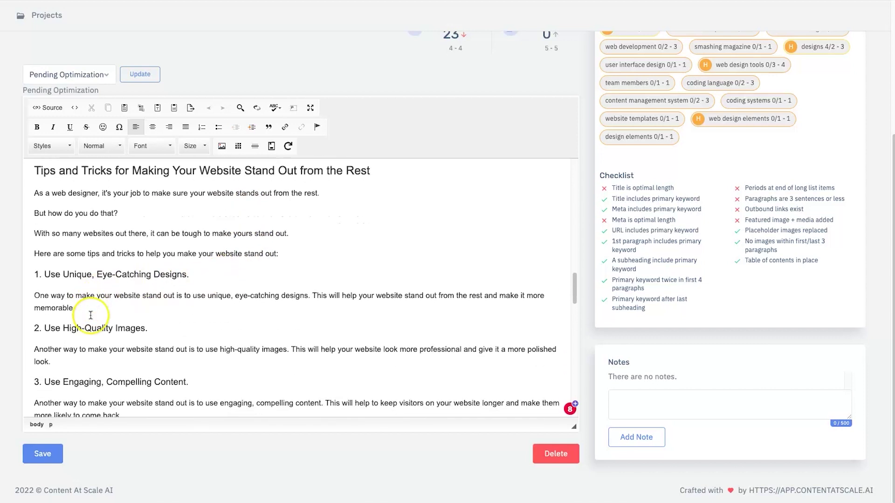
pyautogui.scroll(-10, 106, 352)
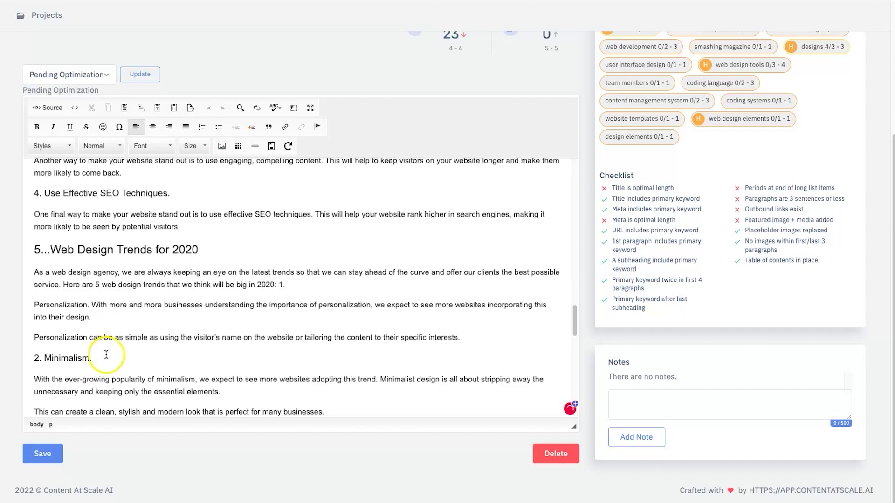
pyautogui.scroll(-3, 157, 360)
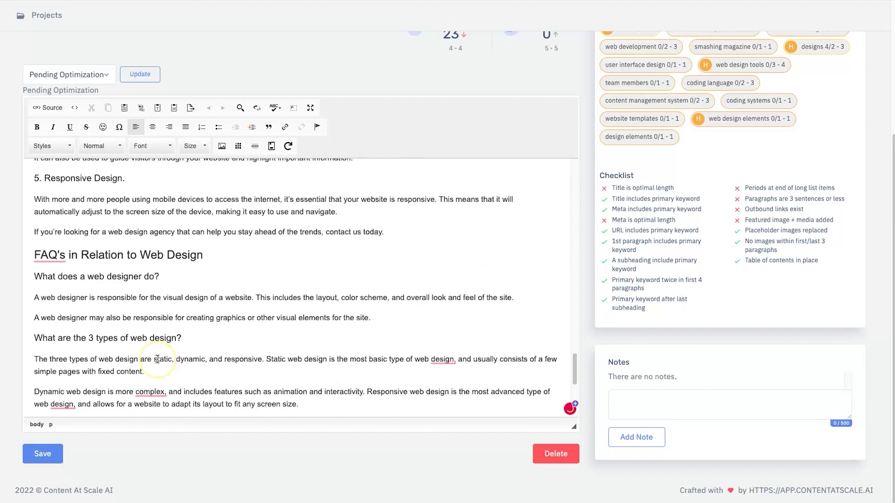
pyautogui.scroll(-3, 177, 356)
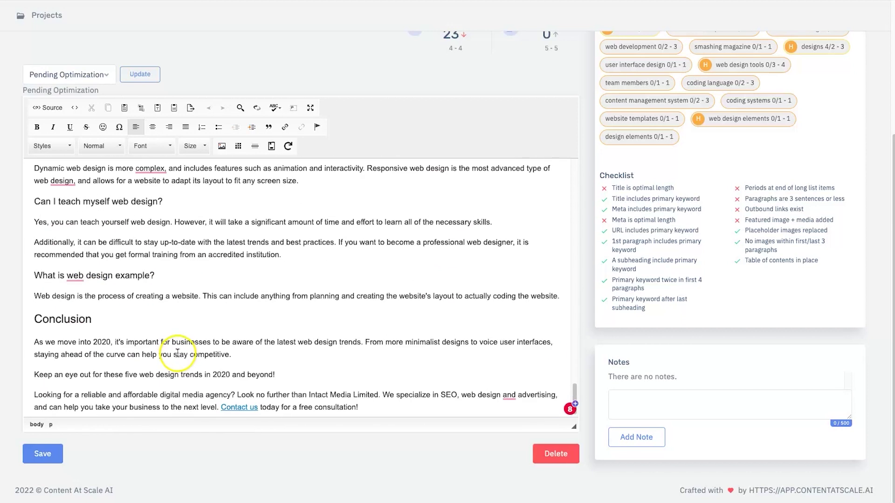
pyautogui.moveTo(60, 183)
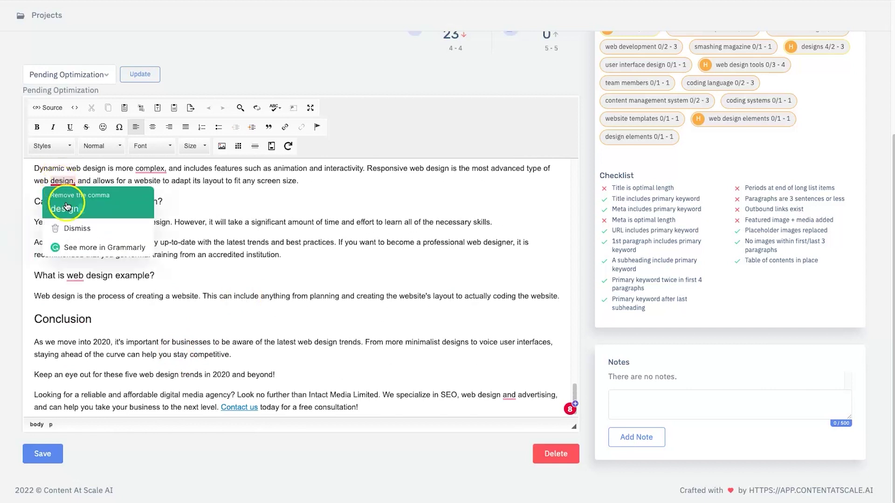
pyautogui.click(65, 205)
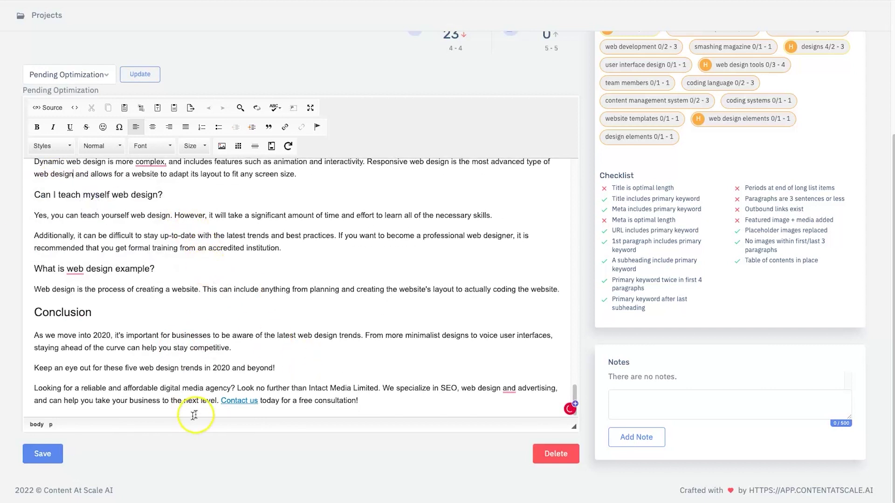
pyautogui.scroll(4, 653, 279)
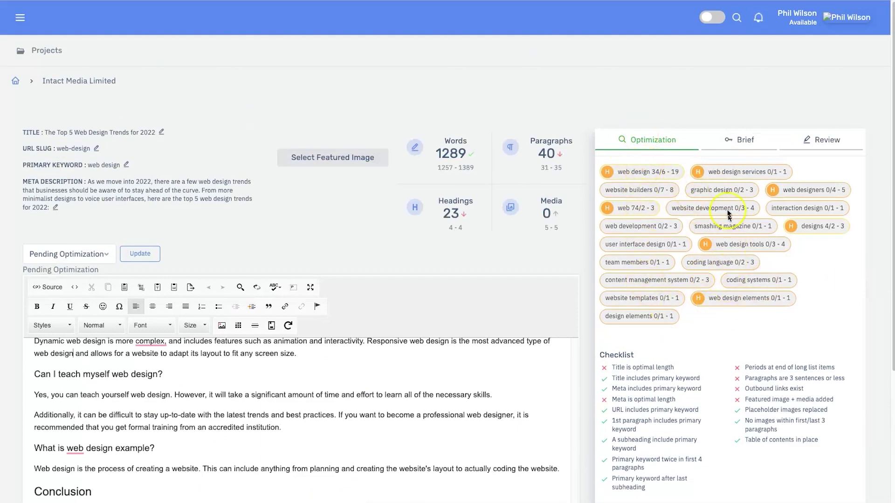
pyautogui.moveTo(674, 368); pyautogui.dragTo(635, 368)
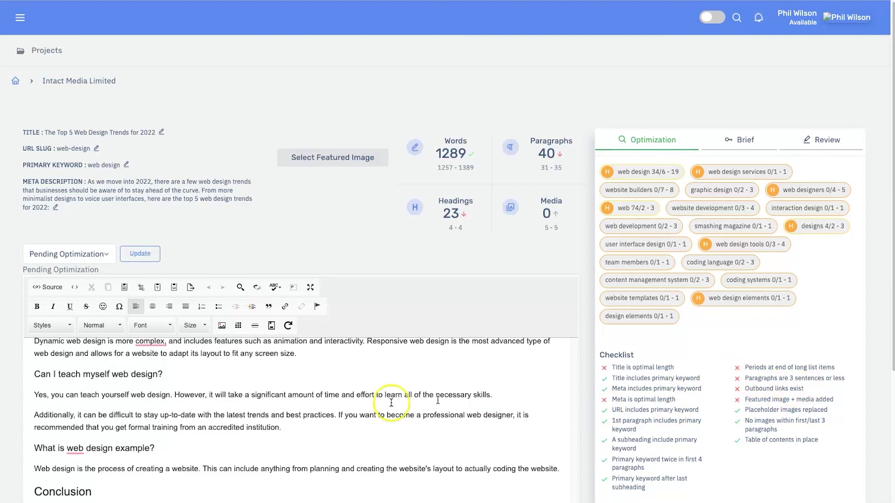
pyautogui.scroll(-2, 419, 403)
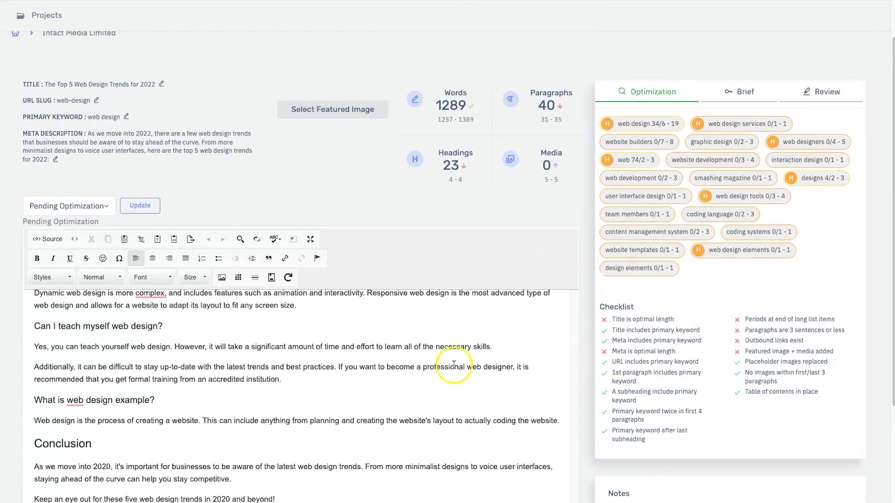
# Step: Request a plagiarism scan from the Review tab and view its 0% result
pyautogui.click(758, 93)
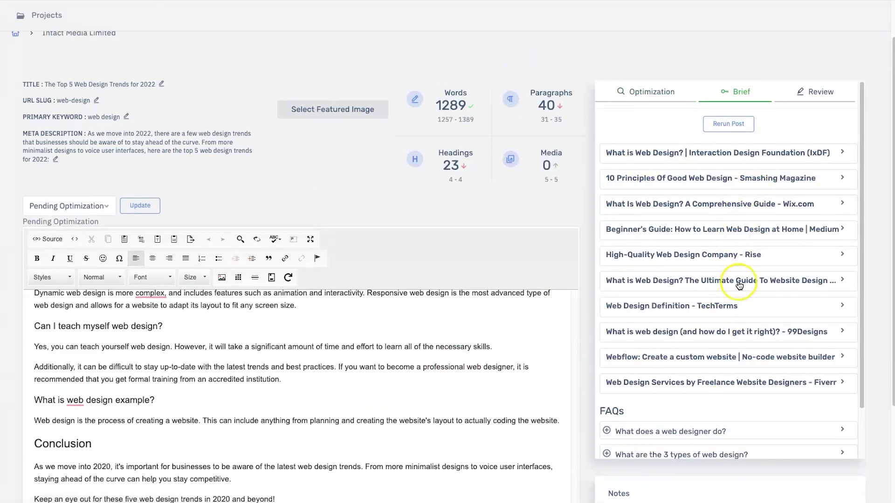
pyautogui.click(812, 93)
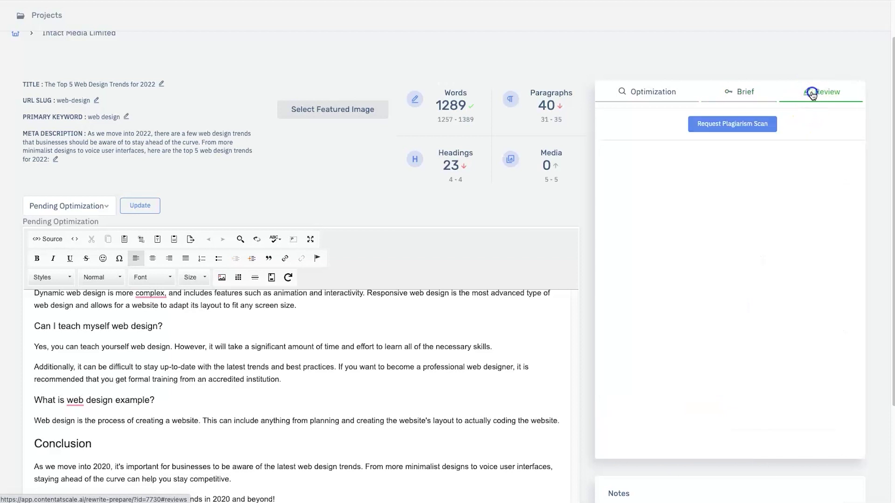
pyautogui.click(735, 126)
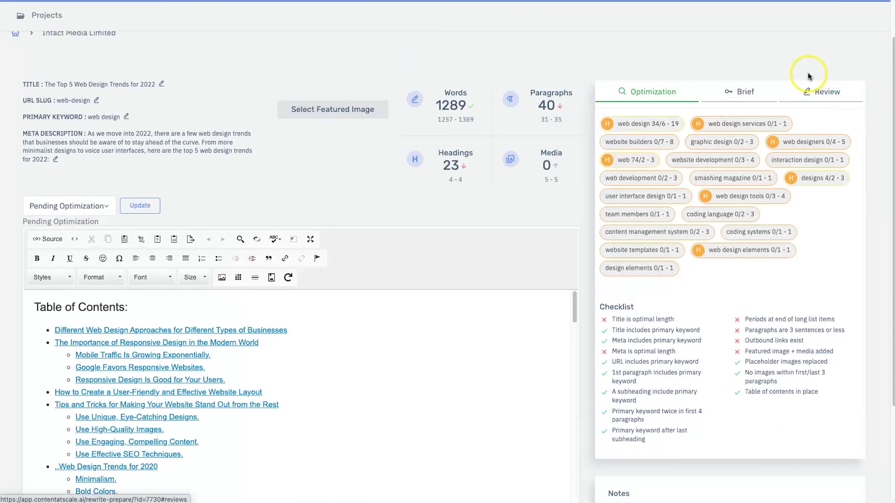
pyautogui.click(821, 89)
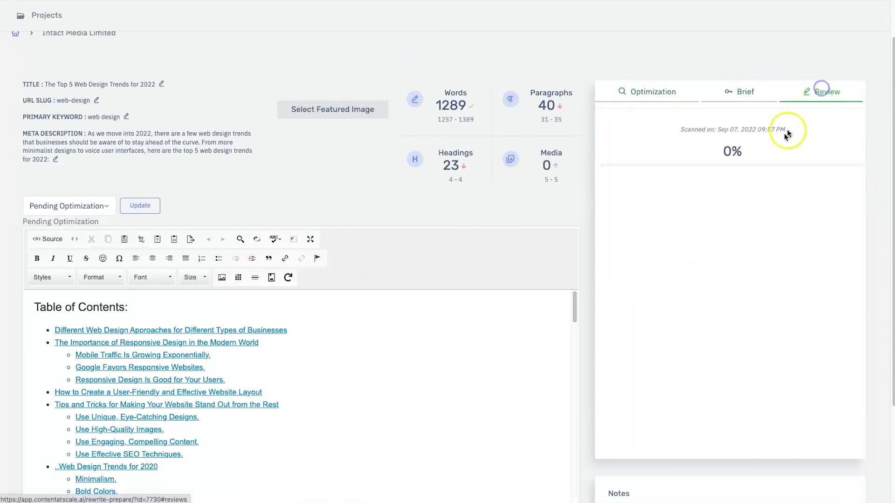
pyautogui.scroll(1, 754, 140)
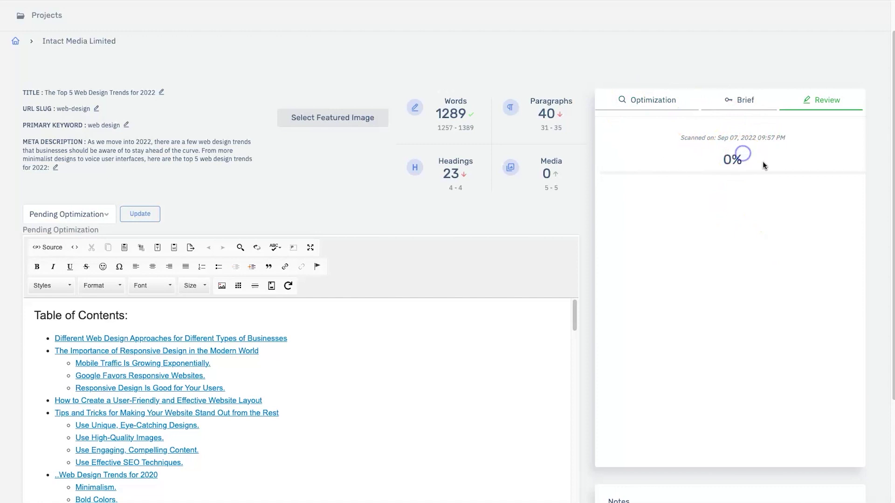
pyautogui.click(735, 184)
pyautogui.scroll(-1, 332, 351)
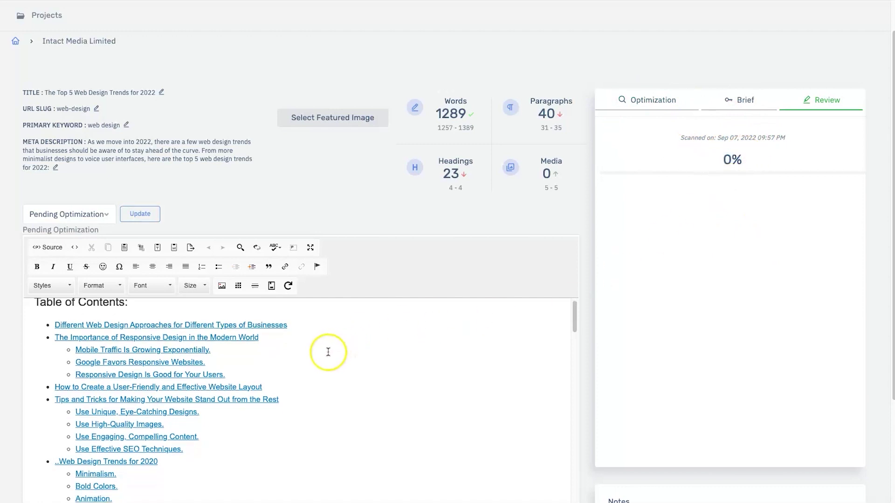
# Step: Edit the conclusion year to 2022 and apply the comma fixes after 'web design' and 'complex'
pyautogui.scroll(-1, 436, 192)
pyautogui.scroll(-3, 435, 192)
pyautogui.scroll(-10, 461, 266)
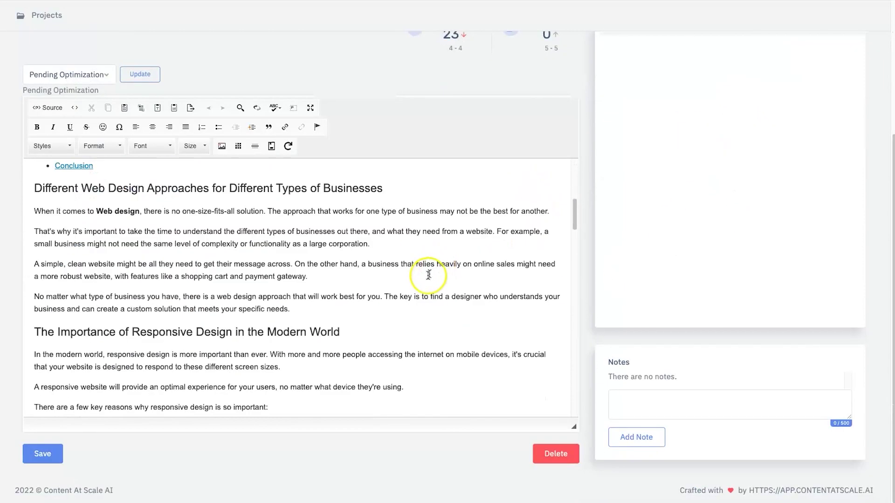
pyautogui.scroll(-20, 427, 276)
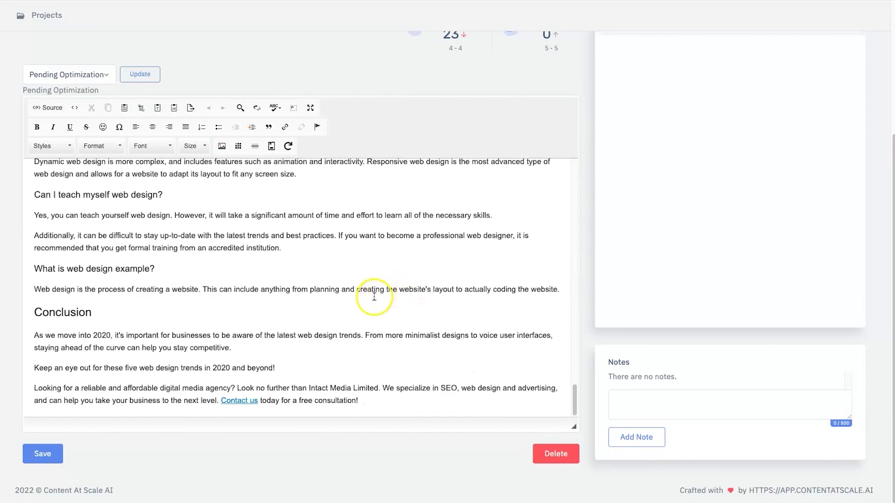
pyautogui.scroll(-8, 265, 352)
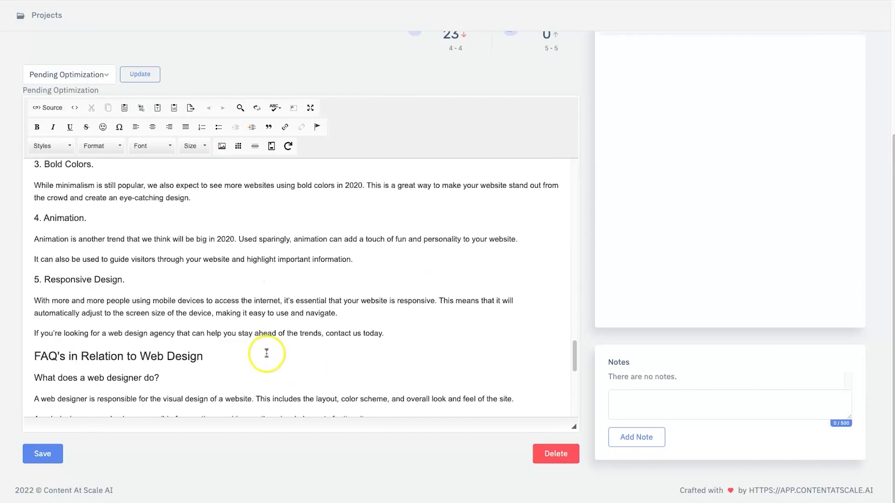
pyautogui.click(231, 367)
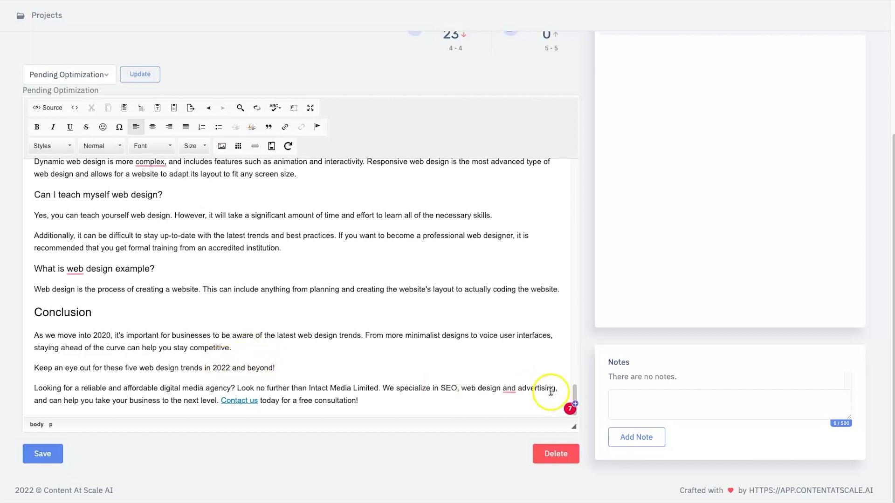
pyautogui.moveTo(511, 388)
pyautogui.click(513, 405)
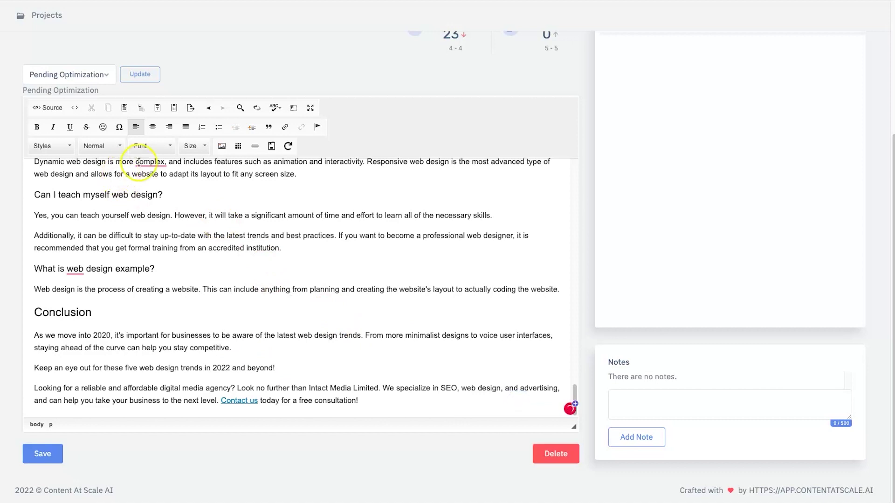
pyautogui.click(163, 172)
# Step: Set the article status to Complete and leave the editor
pyautogui.scroll(5, 347, 339)
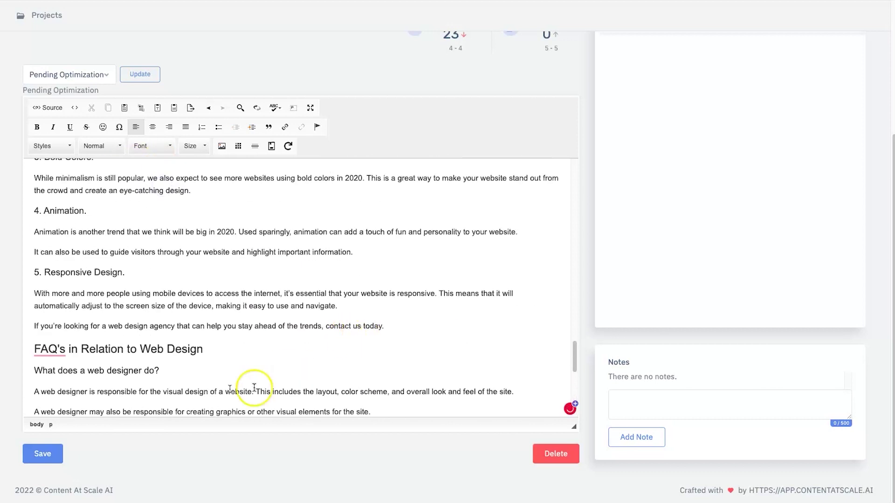
pyautogui.scroll(5, 312, 336)
pyautogui.scroll(10, 311, 335)
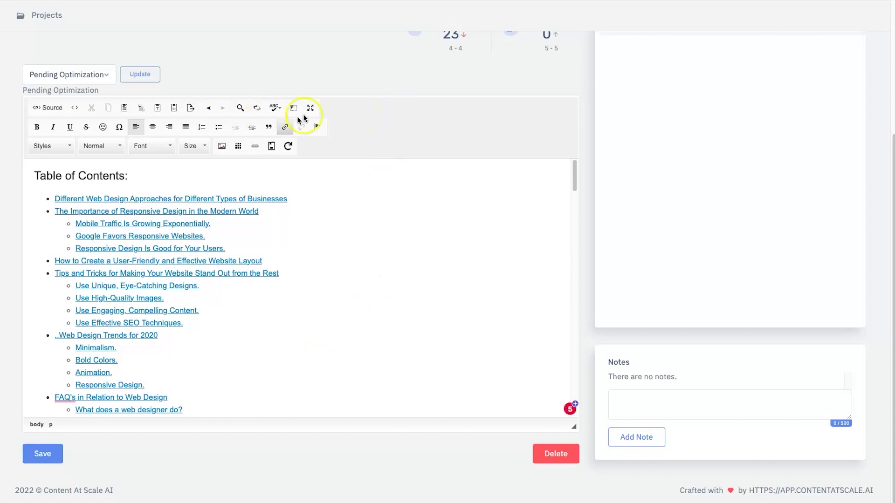
pyautogui.click(89, 76)
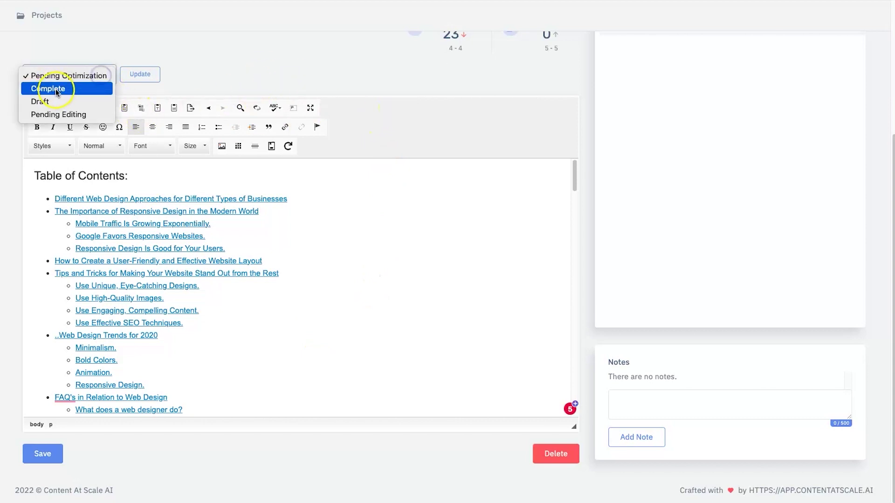
pyautogui.click(389, 74)
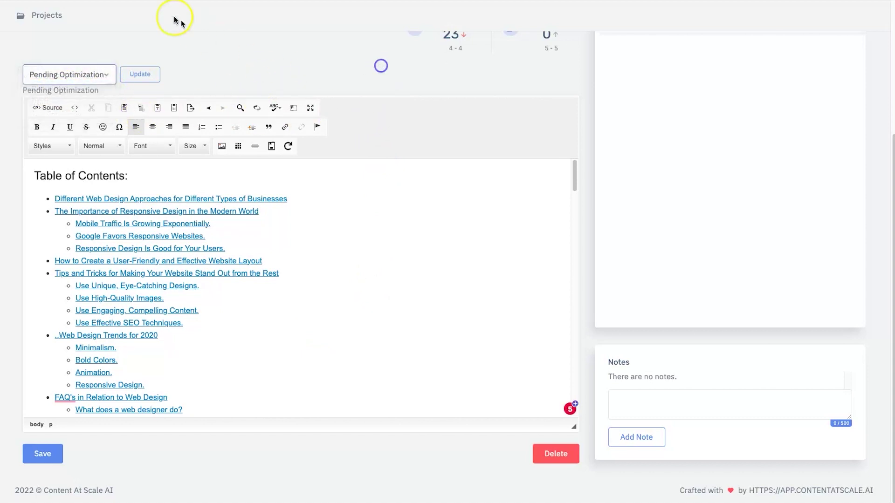
pyautogui.scroll(4, 181, 23)
pyautogui.click(17, 82)
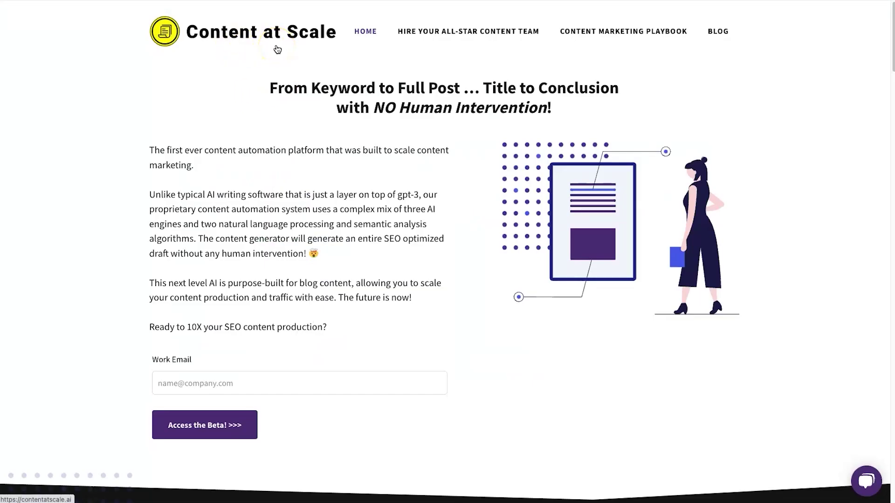
# Step: Read the FAQ answer on whether Google detects AI content
pyautogui.scroll(-20, 455, 160)
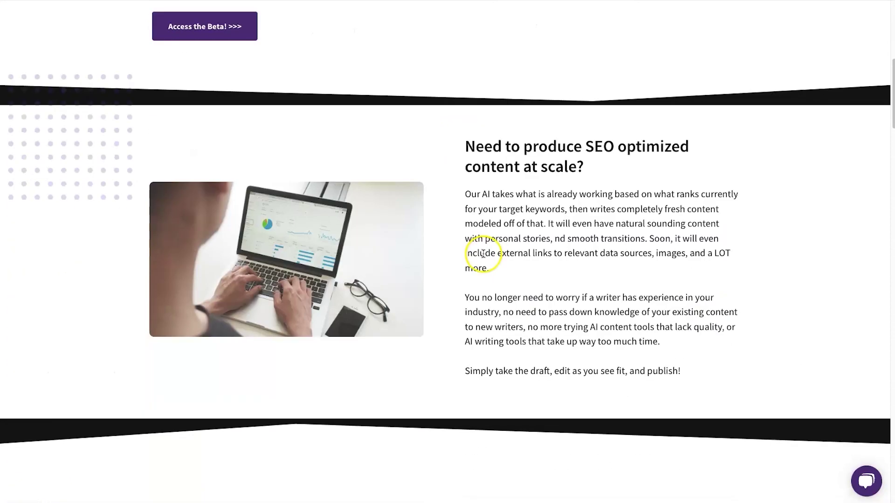
pyautogui.scroll(-20, 487, 252)
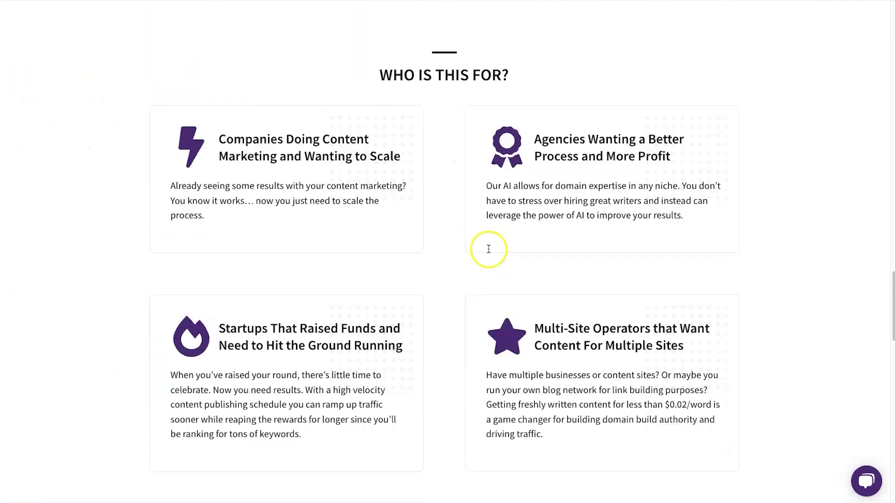
pyautogui.scroll(-4, 487, 251)
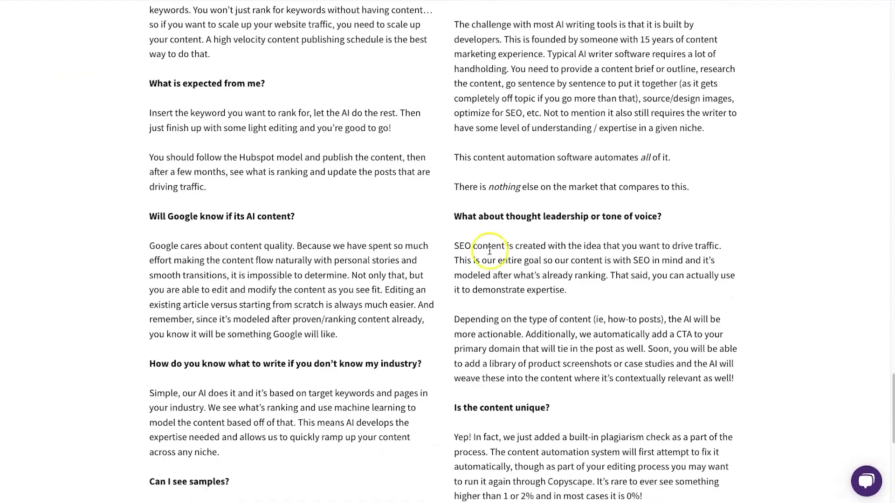
pyautogui.moveTo(149, 216); pyautogui.dragTo(278, 218)
pyautogui.moveTo(116, 249); pyautogui.dragTo(363, 287)
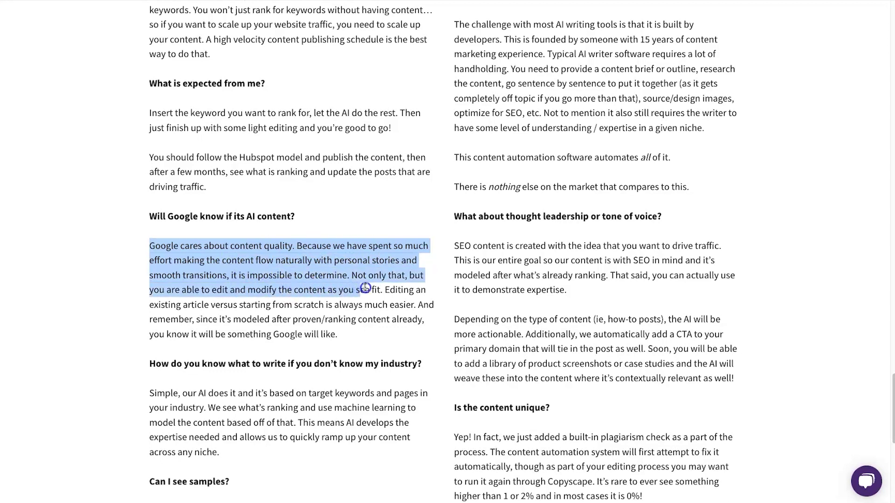
pyautogui.click(403, 303)
pyautogui.scroll(-2, 401, 302)
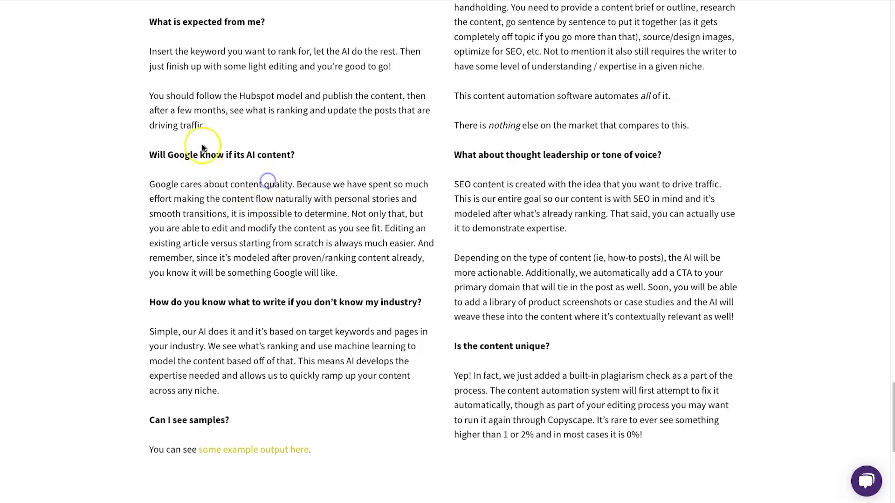
pyautogui.moveTo(150, 184); pyautogui.dragTo(260, 231)
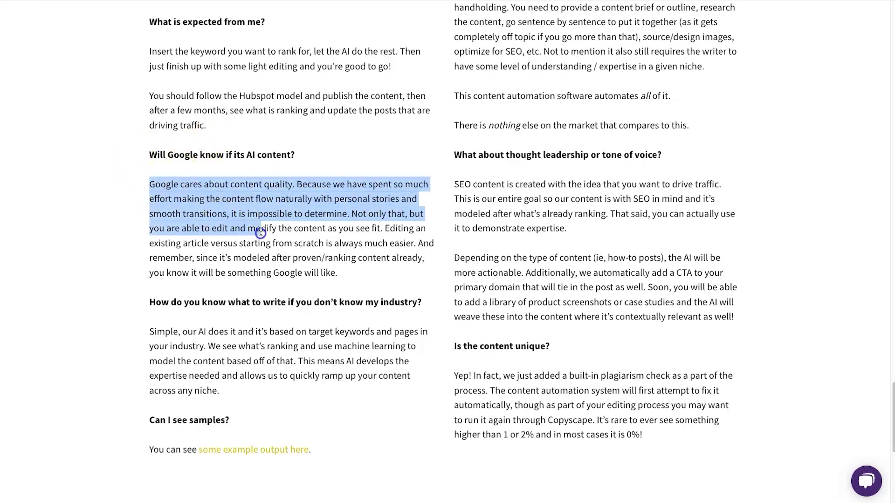
pyautogui.click(261, 230)
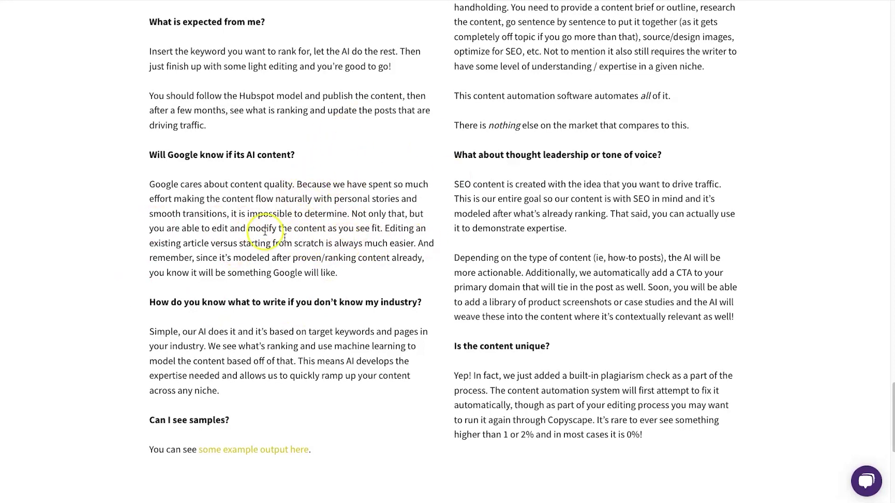
# Step: Read the plagiarism FAQ answer claiming scores are usually 0%
pyautogui.scroll(-1, 553, 336)
pyautogui.scroll(-3, 552, 336)
pyautogui.moveTo(454, 297); pyautogui.dragTo(624, 342)
pyautogui.click(589, 339)
pyautogui.click(543, 342)
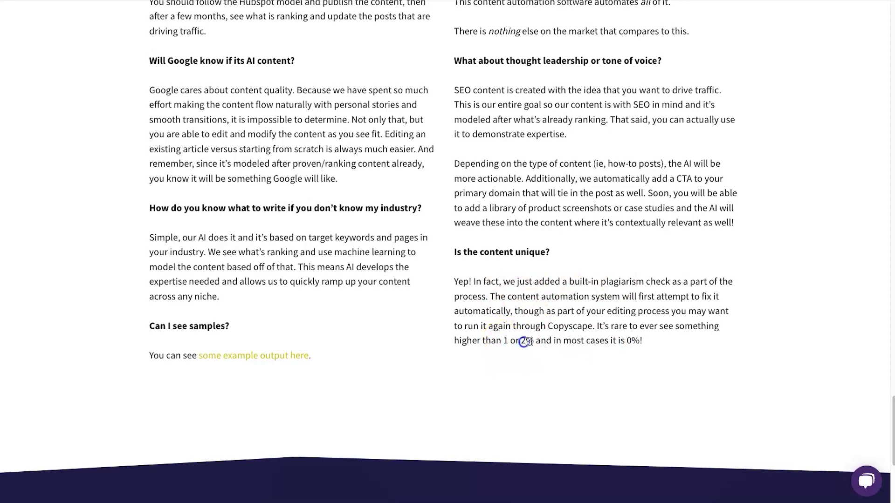
pyautogui.moveTo(653, 344); pyautogui.dragTo(502, 341)
pyautogui.click(576, 342)
# Step: Review the $0.01 to $0.018 per word pricing answer and launch Calculator
pyautogui.scroll(3, 611, 341)
pyautogui.scroll(-3, 391, 310)
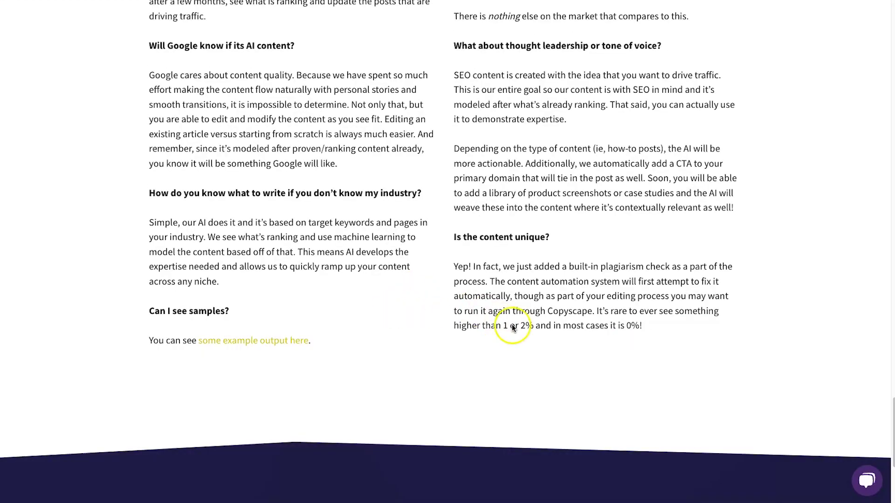
pyautogui.scroll(12, 511, 325)
pyautogui.scroll(-1, 511, 330)
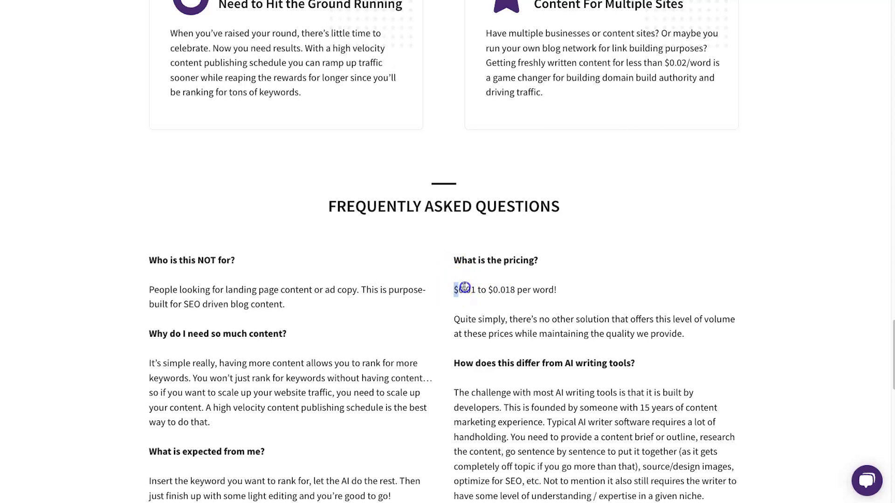
pyautogui.moveTo(455, 288); pyautogui.dragTo(564, 285)
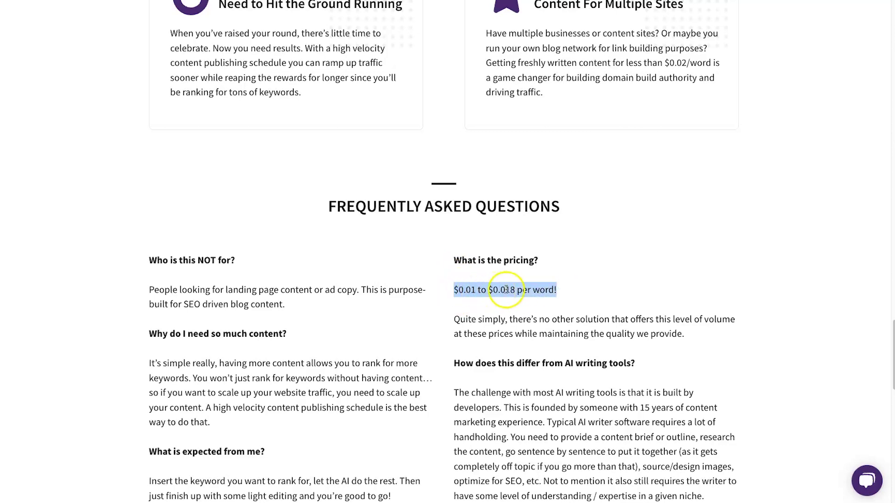
pyautogui.click(543, 289)
pyautogui.click(651, 500)
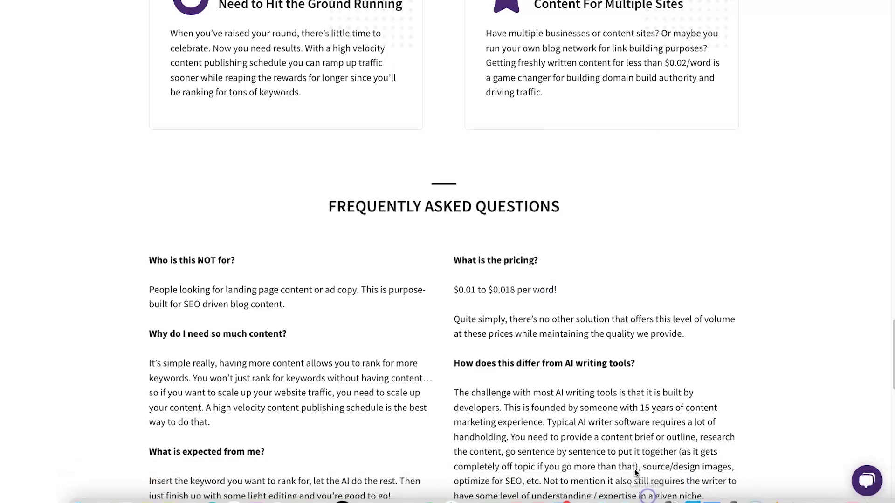
pyautogui.moveTo(724, 267); pyautogui.dragTo(732, 109)
# Step: Multiply 0.018 by 1000 in Calculator to get 18, then close it
pyautogui.click(801, 240)
pyautogui.click(777, 246)
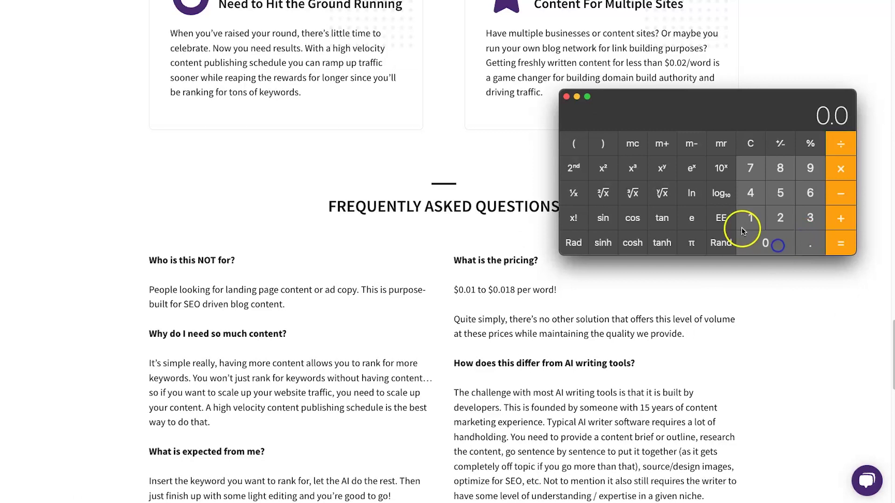
pyautogui.click(756, 219)
pyautogui.click(780, 168)
pyautogui.click(751, 217)
pyautogui.click(783, 243)
pyautogui.click(785, 243)
pyautogui.click(787, 243)
pyautogui.click(834, 242)
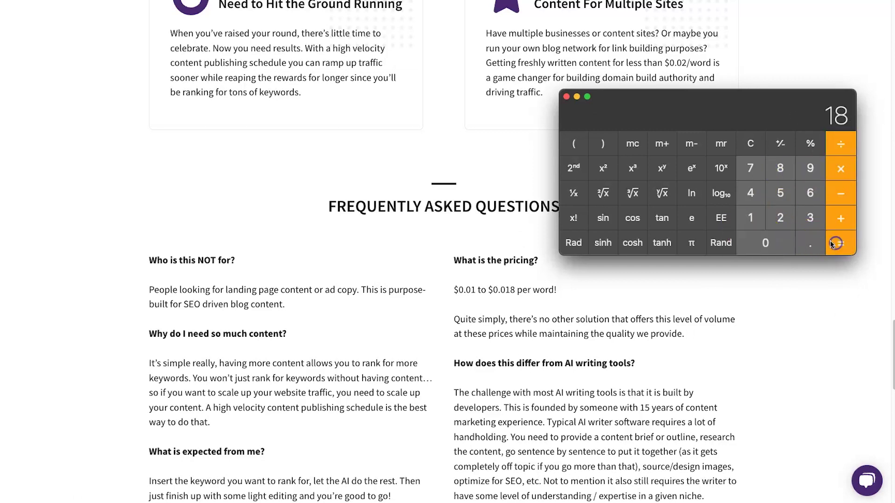
pyautogui.click(566, 96)
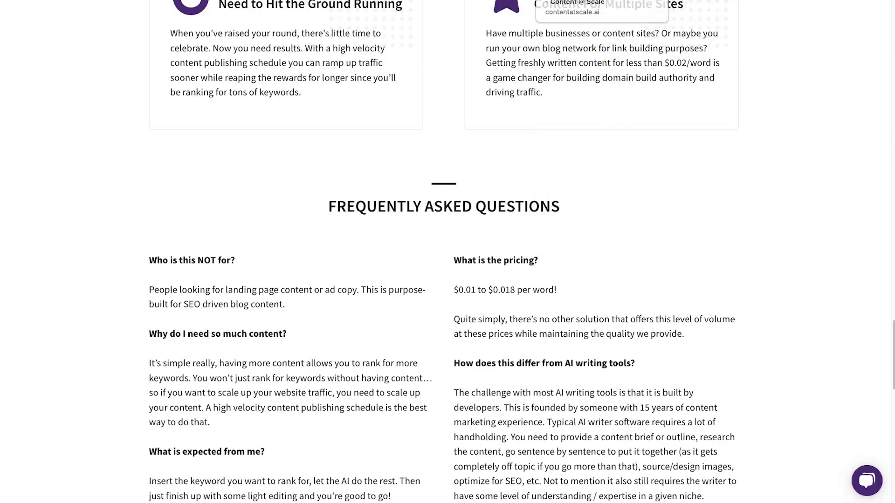
# Step: On the homepage's Choose Your Plan section, highlight the Starter plan's 20 posts and per-word price
pyautogui.click(560, 0)
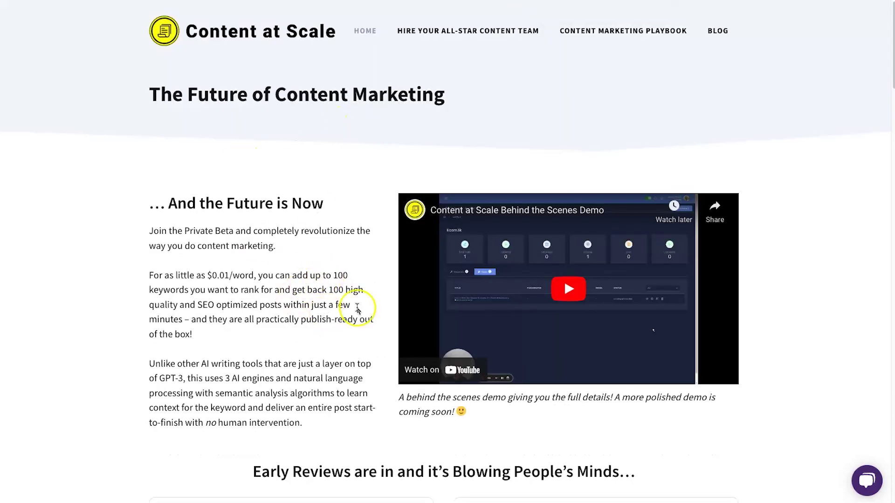
pyautogui.scroll(-8, 359, 312)
pyautogui.scroll(-9, 357, 318)
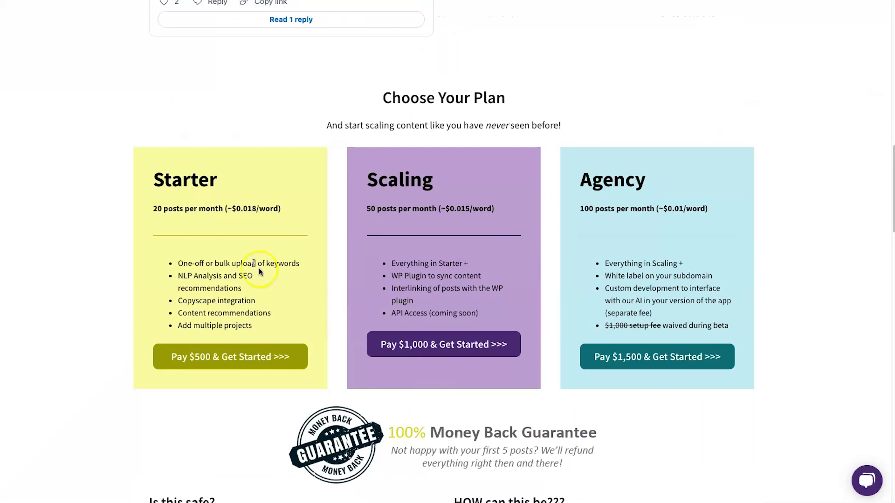
pyautogui.moveTo(148, 174); pyautogui.dragTo(219, 180)
pyautogui.click(225, 181)
pyautogui.moveTo(144, 211); pyautogui.dragTo(273, 205)
pyautogui.click(286, 205)
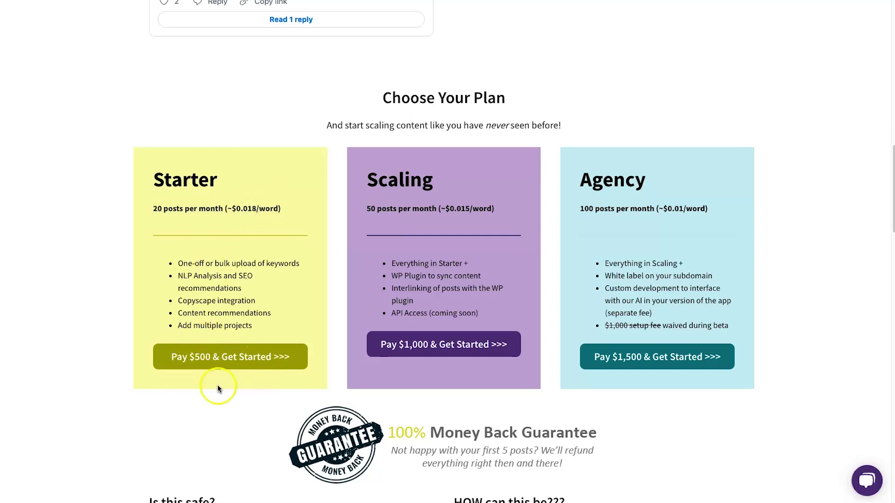
pyautogui.moveTo(149, 222); pyautogui.dragTo(299, 206)
pyautogui.click(301, 212)
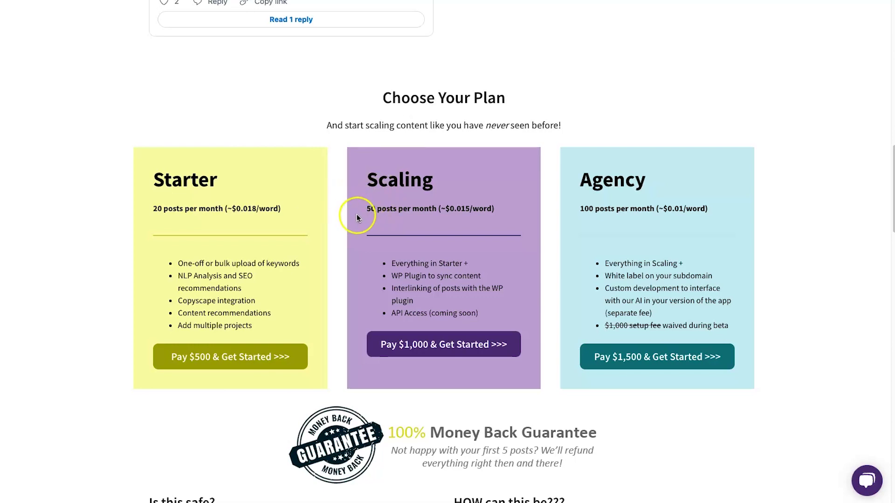
# Step: Highlight the Scaling plan's 50 posts and the Agency plan's 100 posts at $0.01/word
pyautogui.moveTo(366, 208); pyautogui.dragTo(449, 208)
pyautogui.click(503, 208)
pyautogui.click(708, 203)
pyautogui.moveTo(580, 206); pyautogui.dragTo(706, 208)
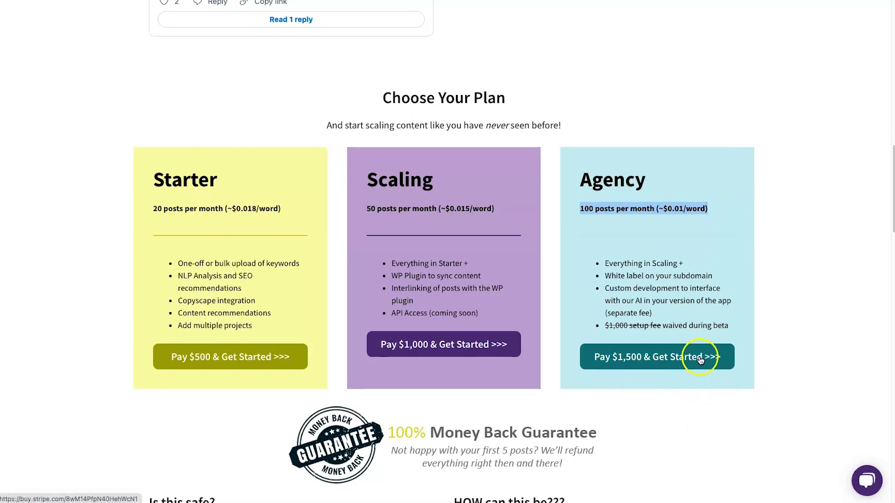
pyautogui.scroll(-9, 601, 293)
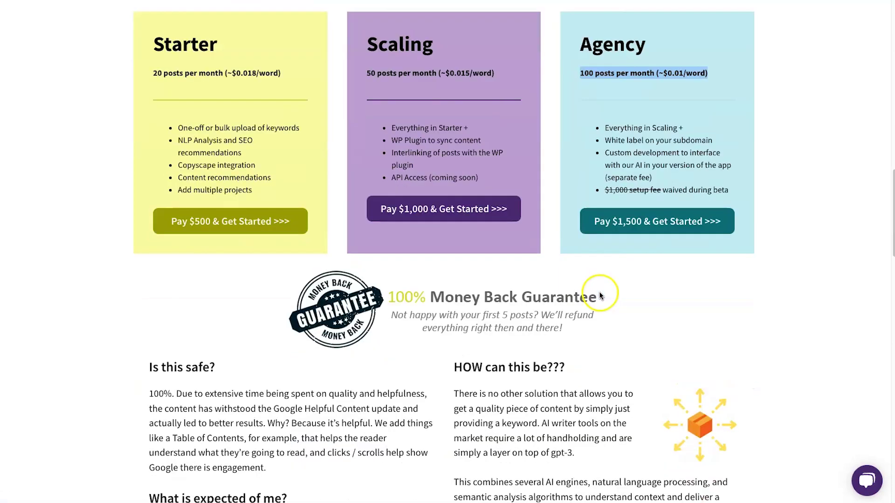
pyautogui.scroll(-6, 565, 313)
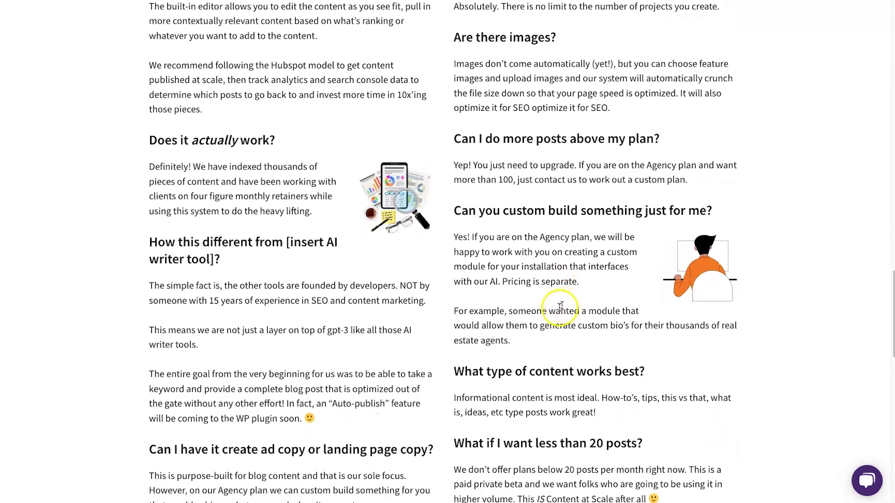
pyautogui.scroll(-2, 555, 326)
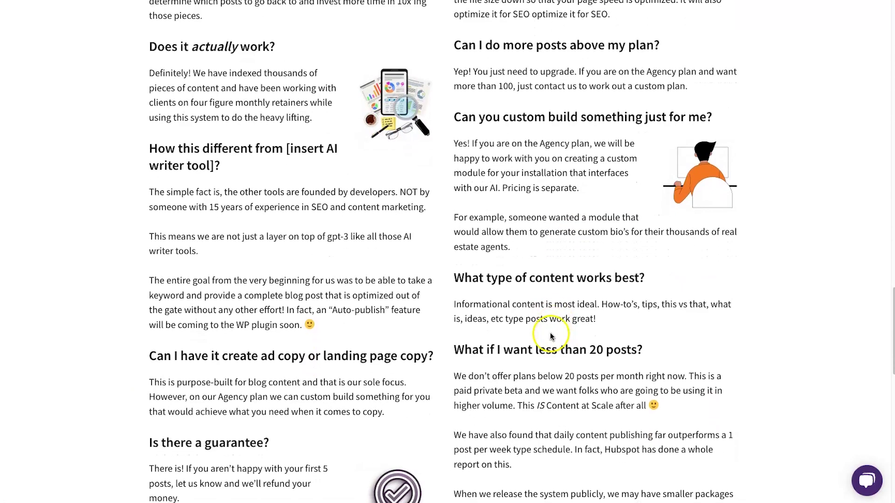
pyautogui.scroll(-2, 550, 337)
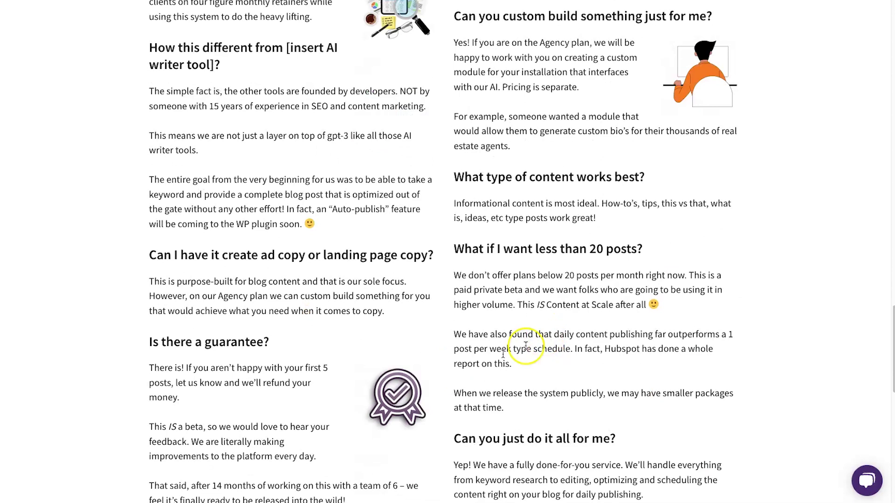
pyautogui.scroll(-2, 368, 342)
pyautogui.click(360, 345)
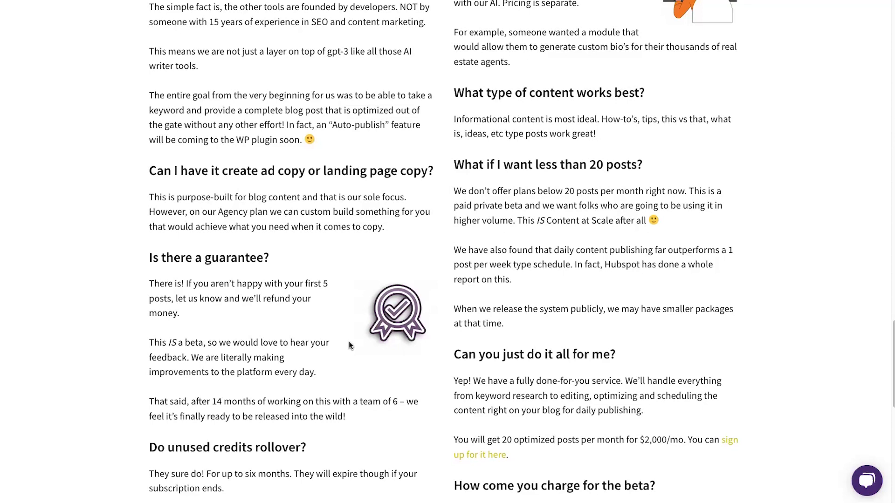
pyautogui.moveTo(141, 285); pyautogui.dragTo(196, 314)
pyautogui.click(212, 311)
pyautogui.scroll(-2, 463, 296)
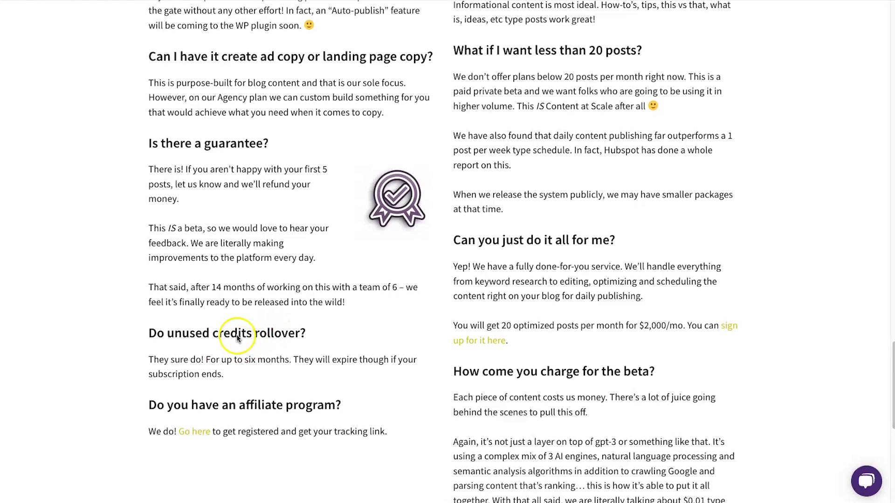
pyautogui.moveTo(221, 334); pyautogui.dragTo(264, 325)
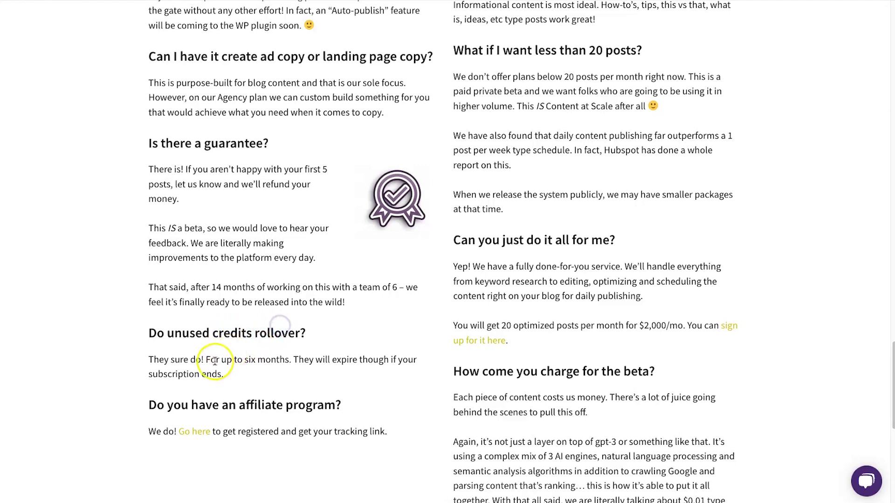
pyautogui.moveTo(244, 359); pyautogui.dragTo(271, 360)
pyautogui.click(277, 358)
pyautogui.scroll(2, 345, 356)
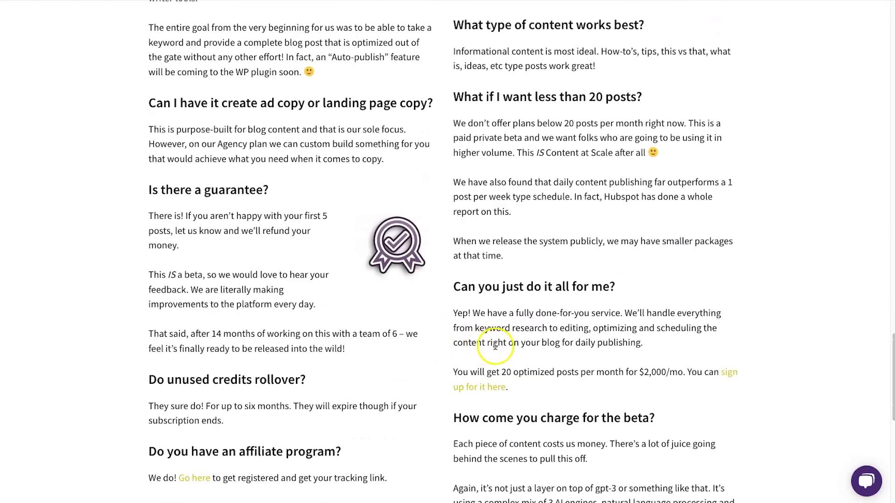
pyautogui.click(557, 335)
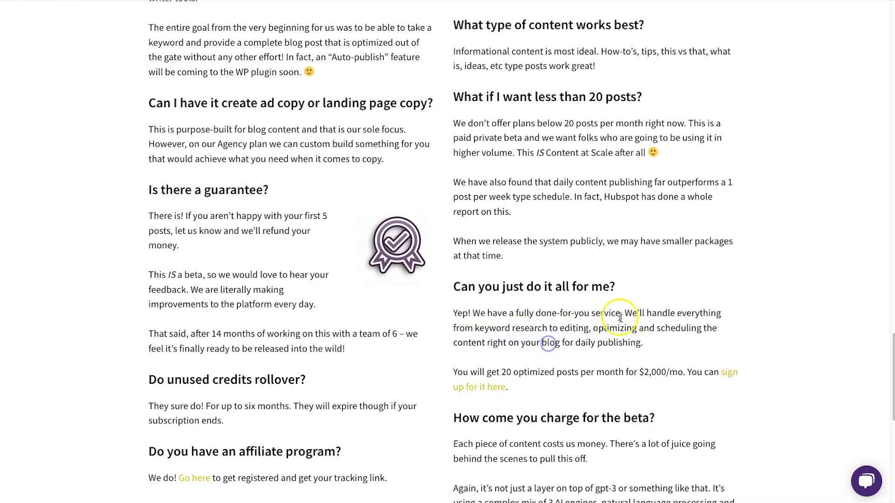
pyautogui.click(548, 368)
pyautogui.click(579, 371)
pyautogui.click(637, 372)
pyautogui.click(651, 372)
pyautogui.click(665, 371)
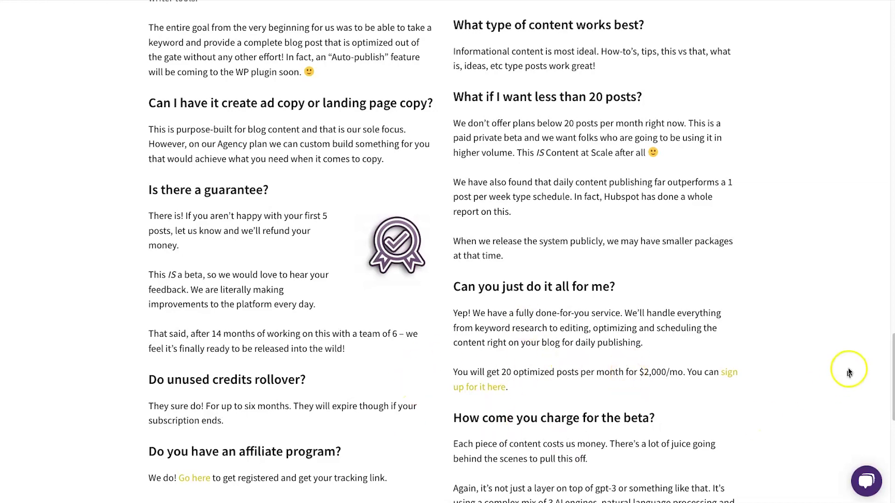
pyautogui.scroll(4, 494, 238)
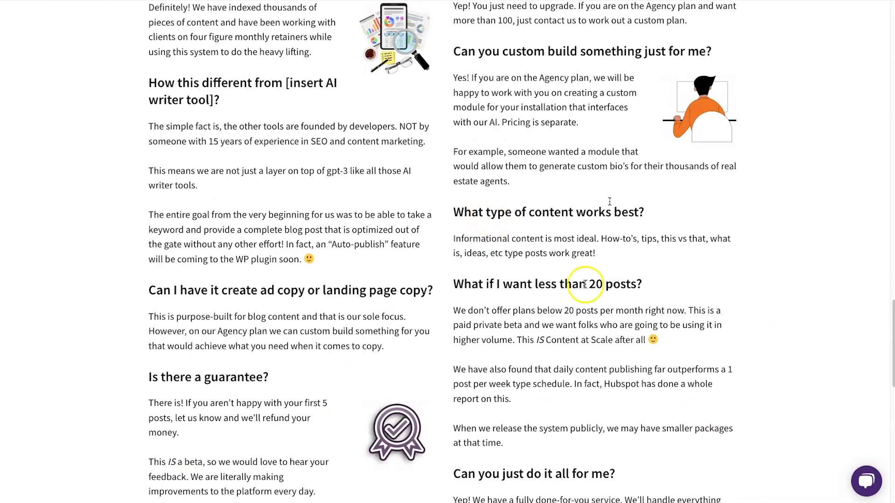
pyautogui.scroll(10, 519, 239)
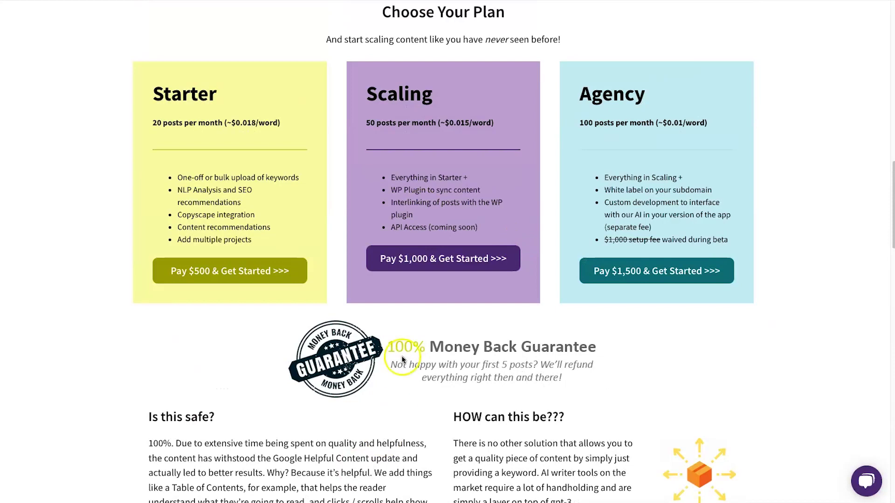
# Step: Scroll up from the FAQ toward The Future of Content Marketing and the demo video
pyautogui.scroll(15, 410, 354)
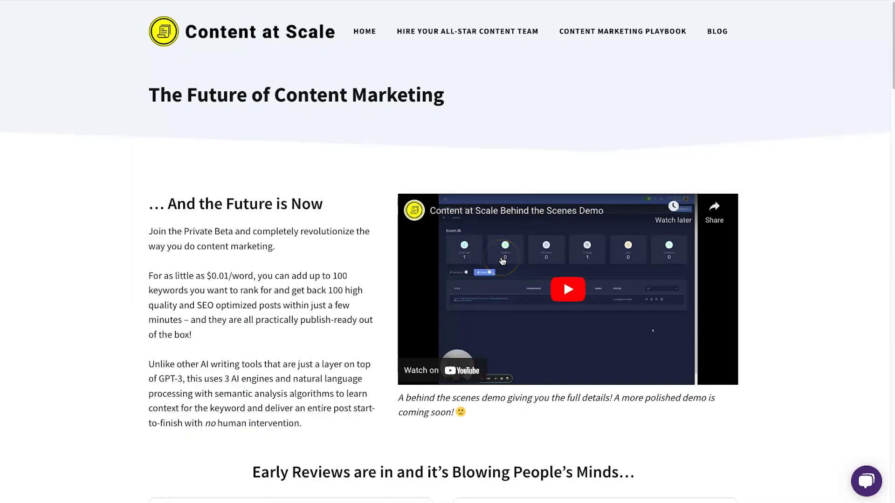